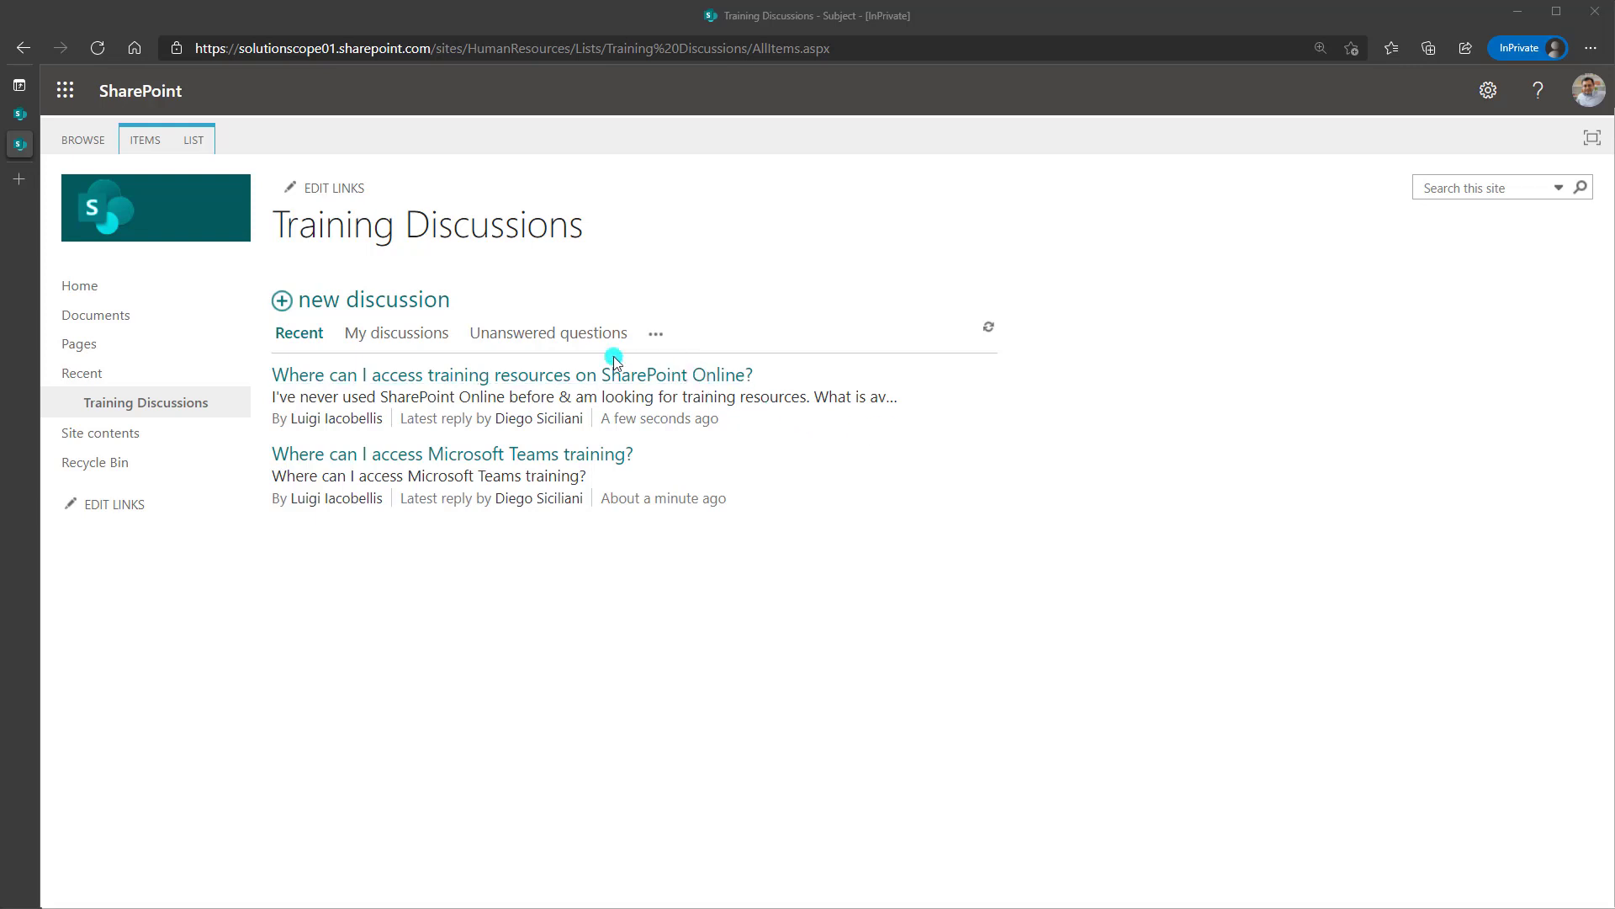
pyautogui.click(363, 303)
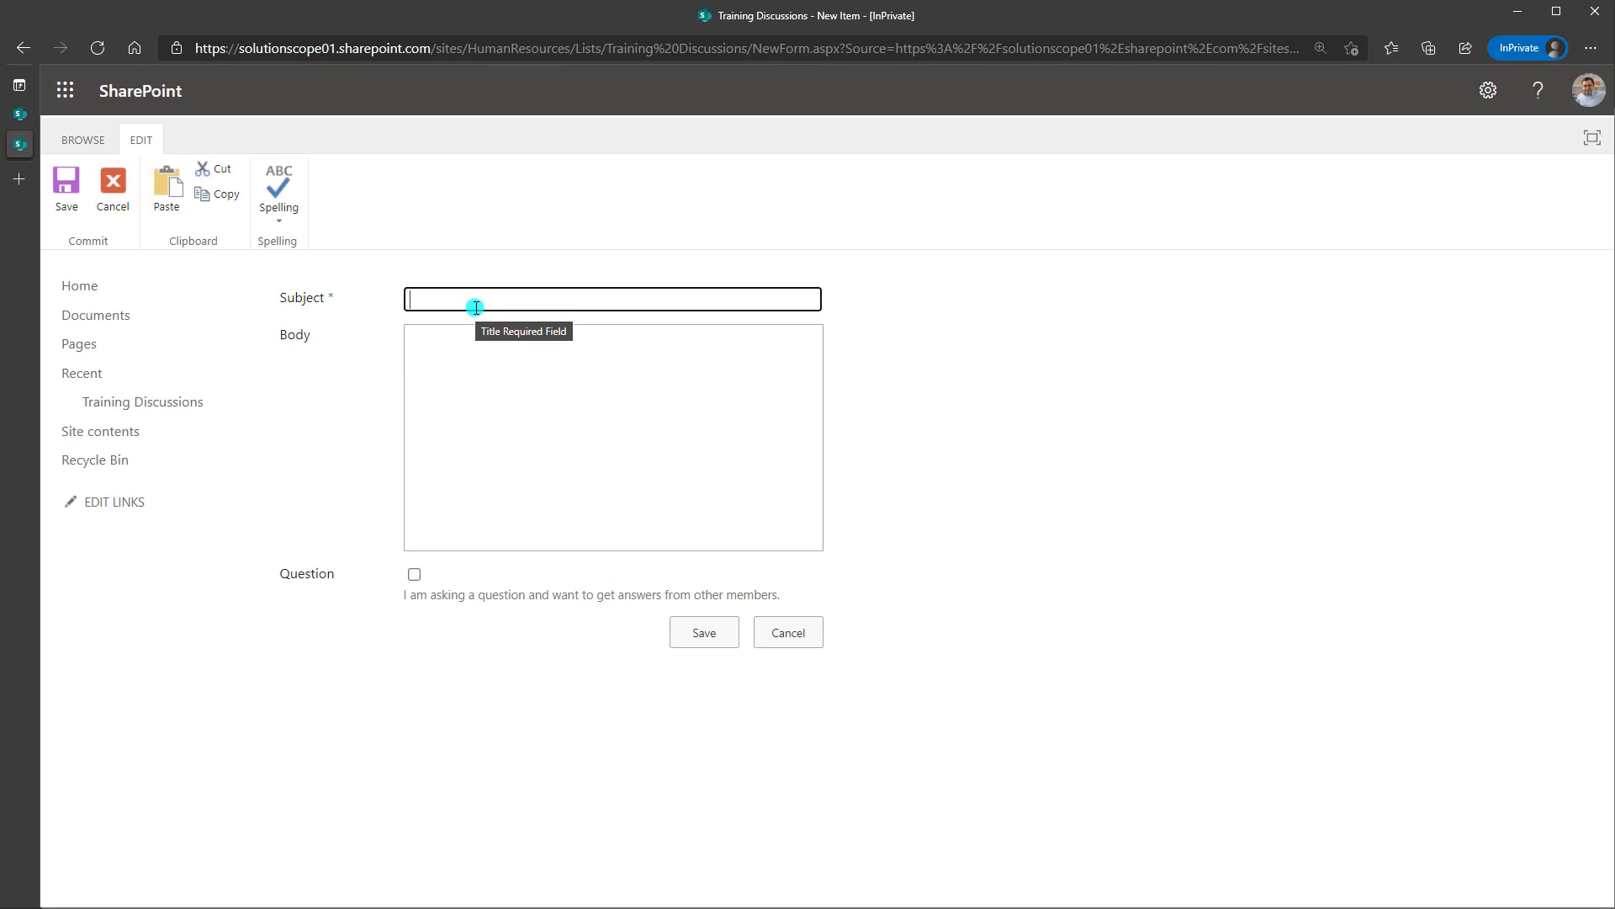
pyautogui.click(454, 365)
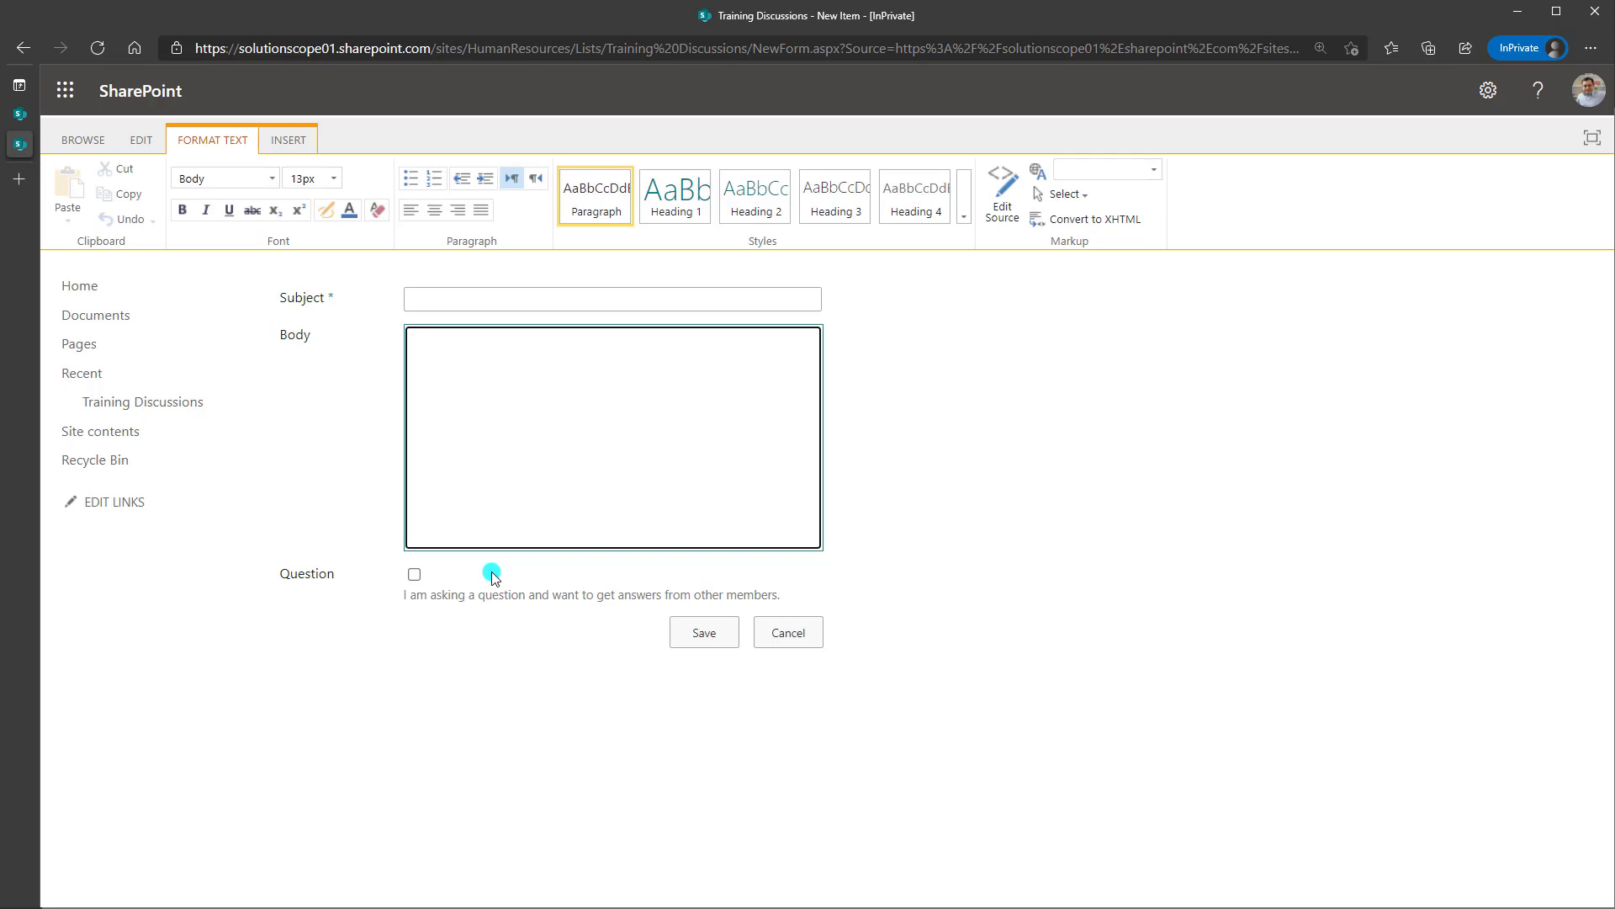
pyautogui.click(761, 633)
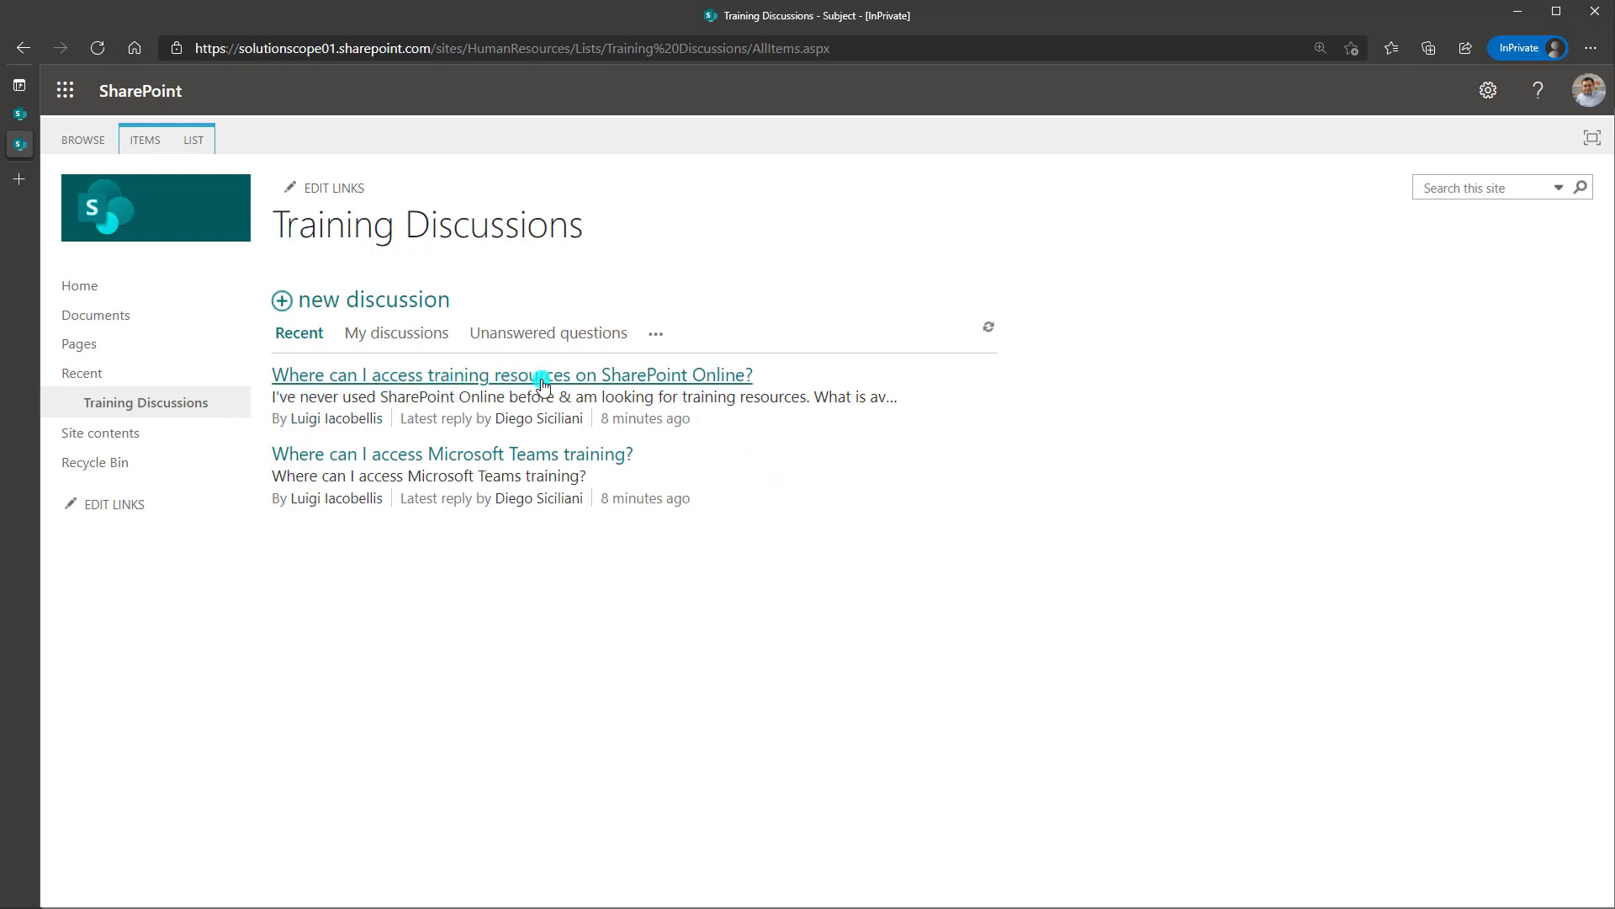
# Open the discussion "Where can I access training resources on SharePoint Online?" on the Training Discussions board
pyautogui.click(723, 376)
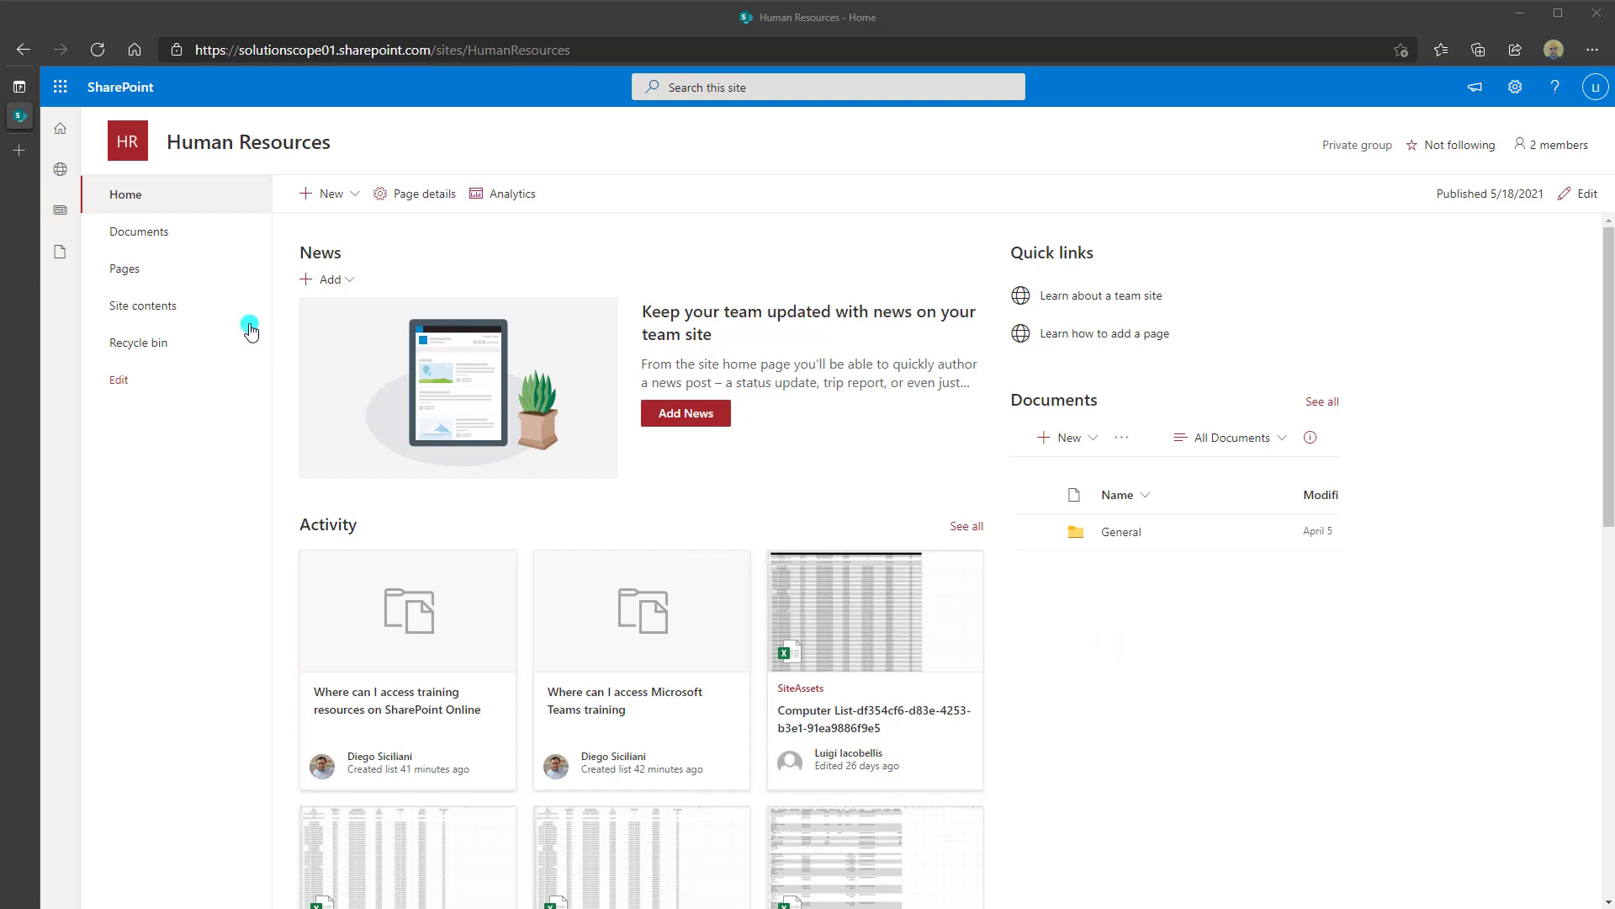
# Add a Discussion Board app named "Human Resources" to the Human Resources site's contents
pyautogui.click(201, 314)
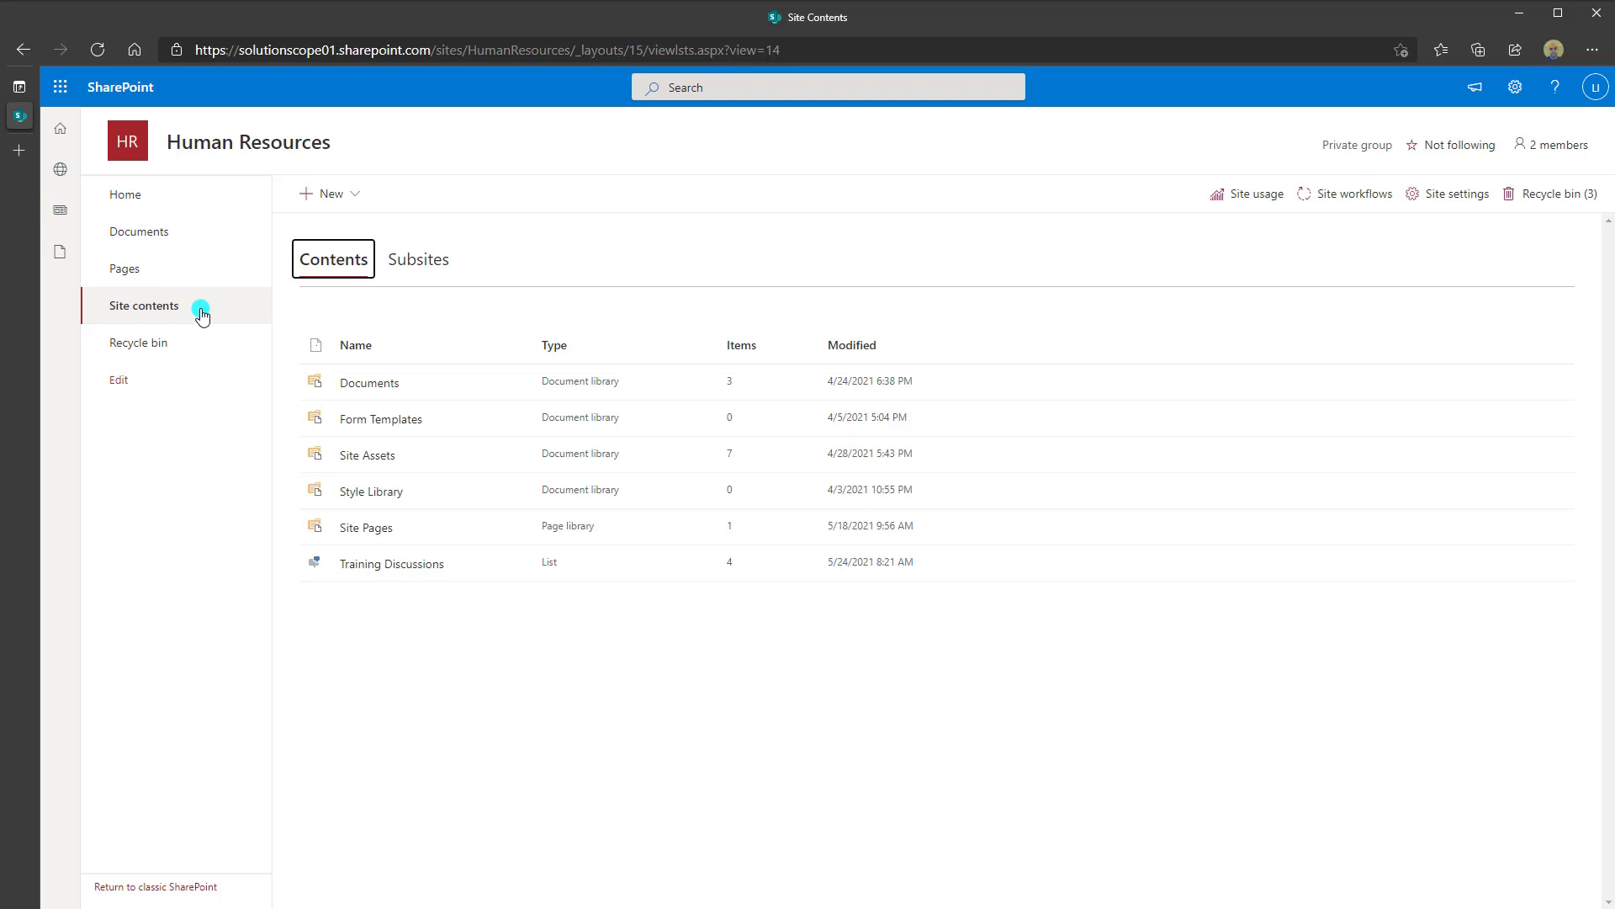
pyautogui.click(357, 196)
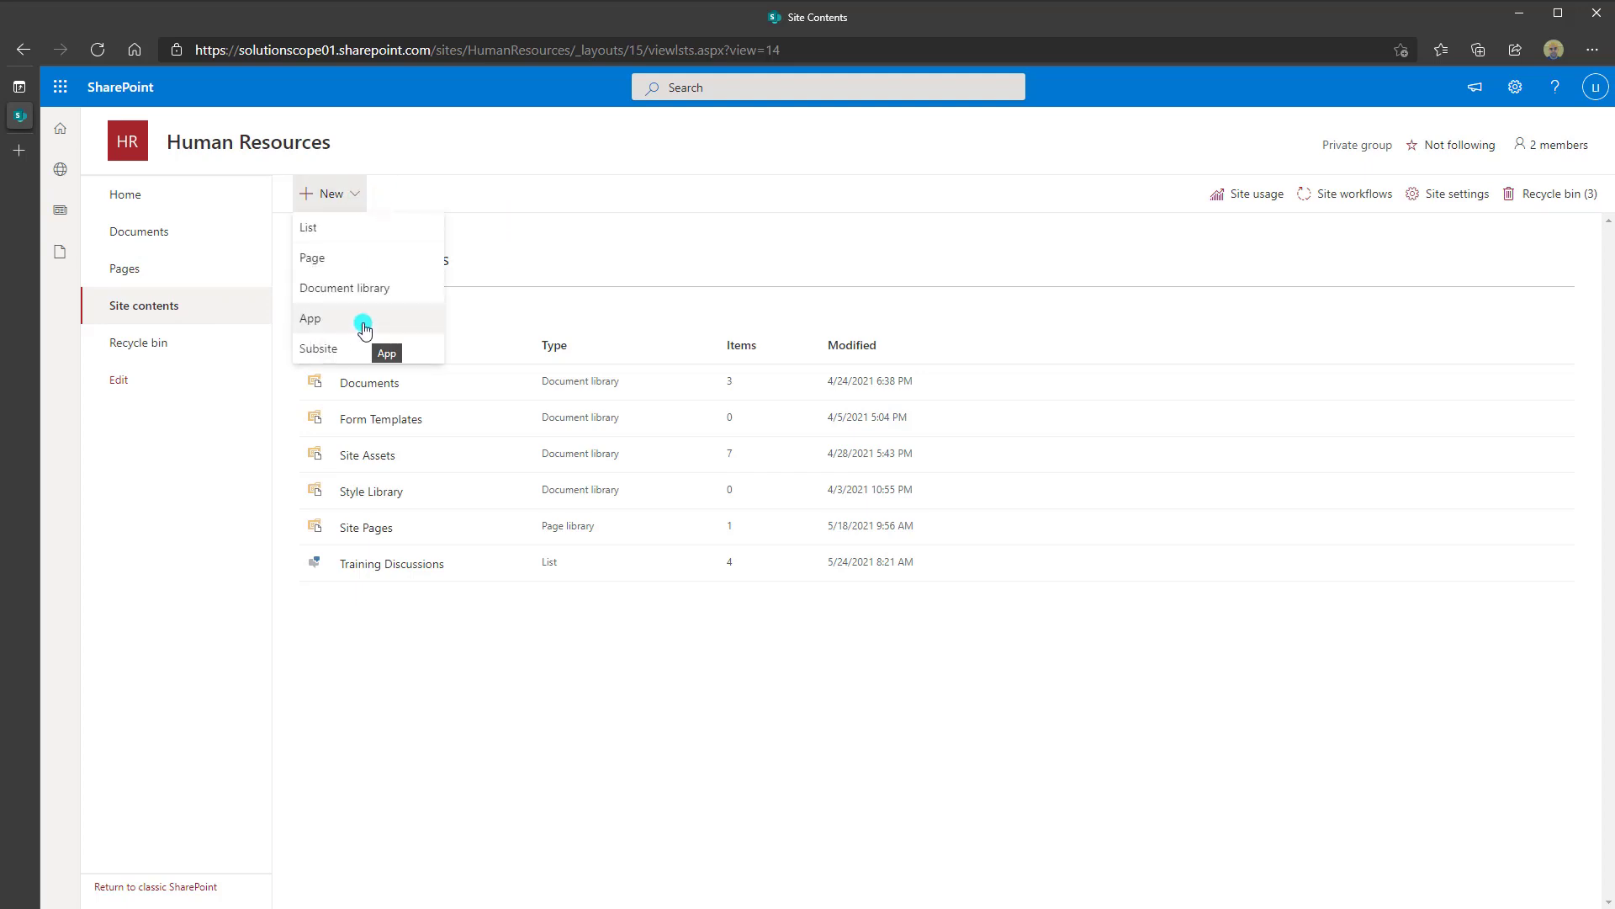
pyautogui.click(364, 328)
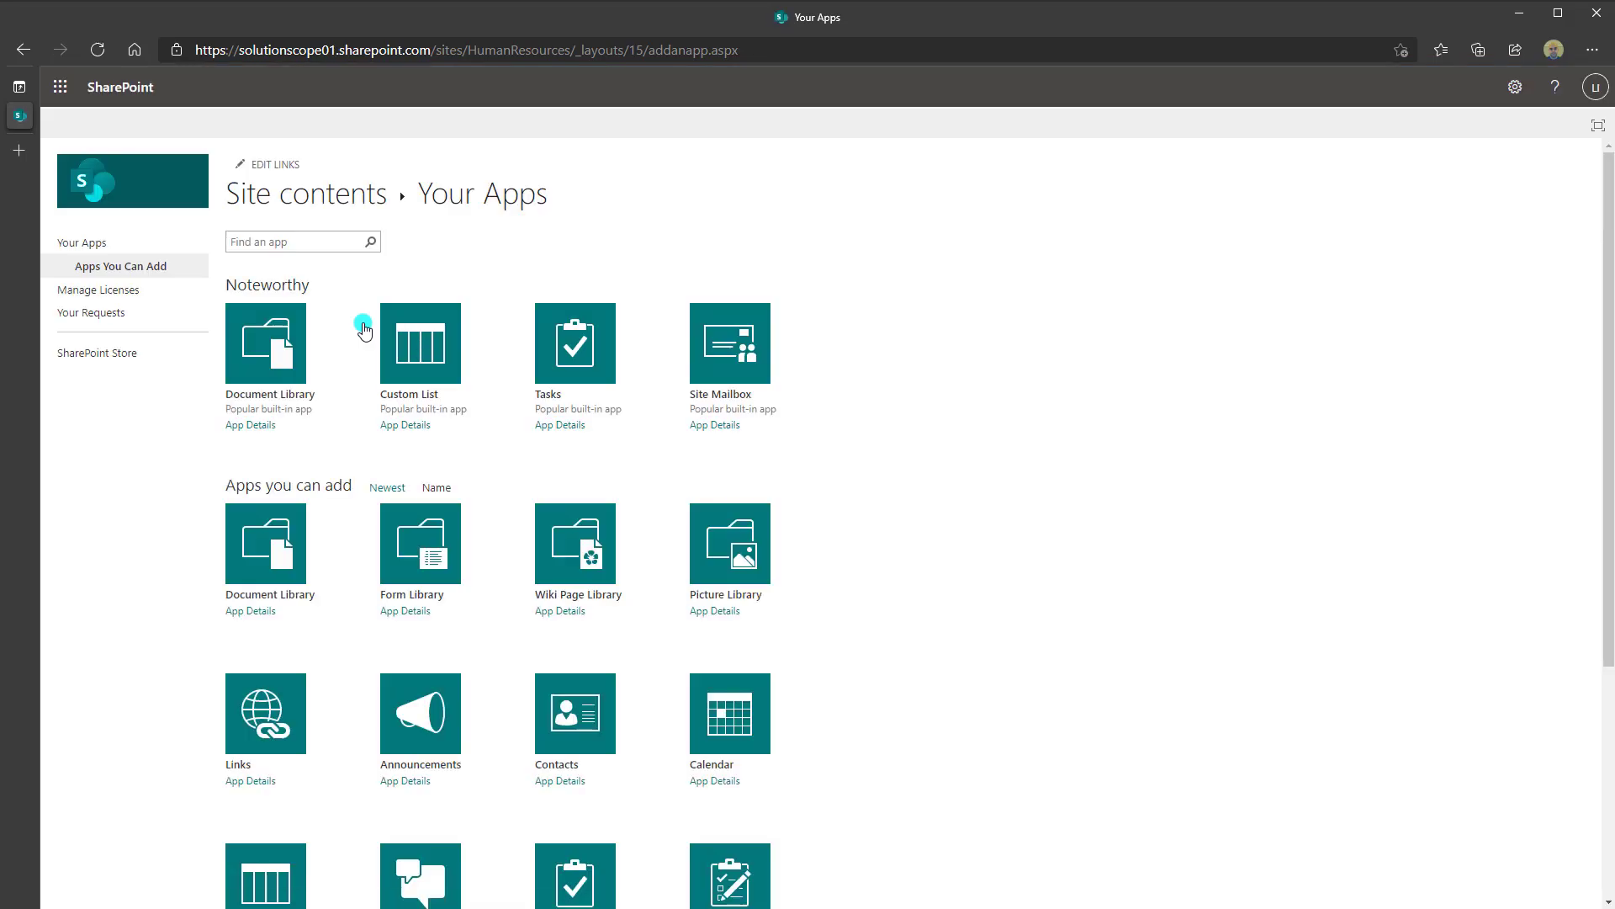
pyautogui.scroll(-1, 363, 328)
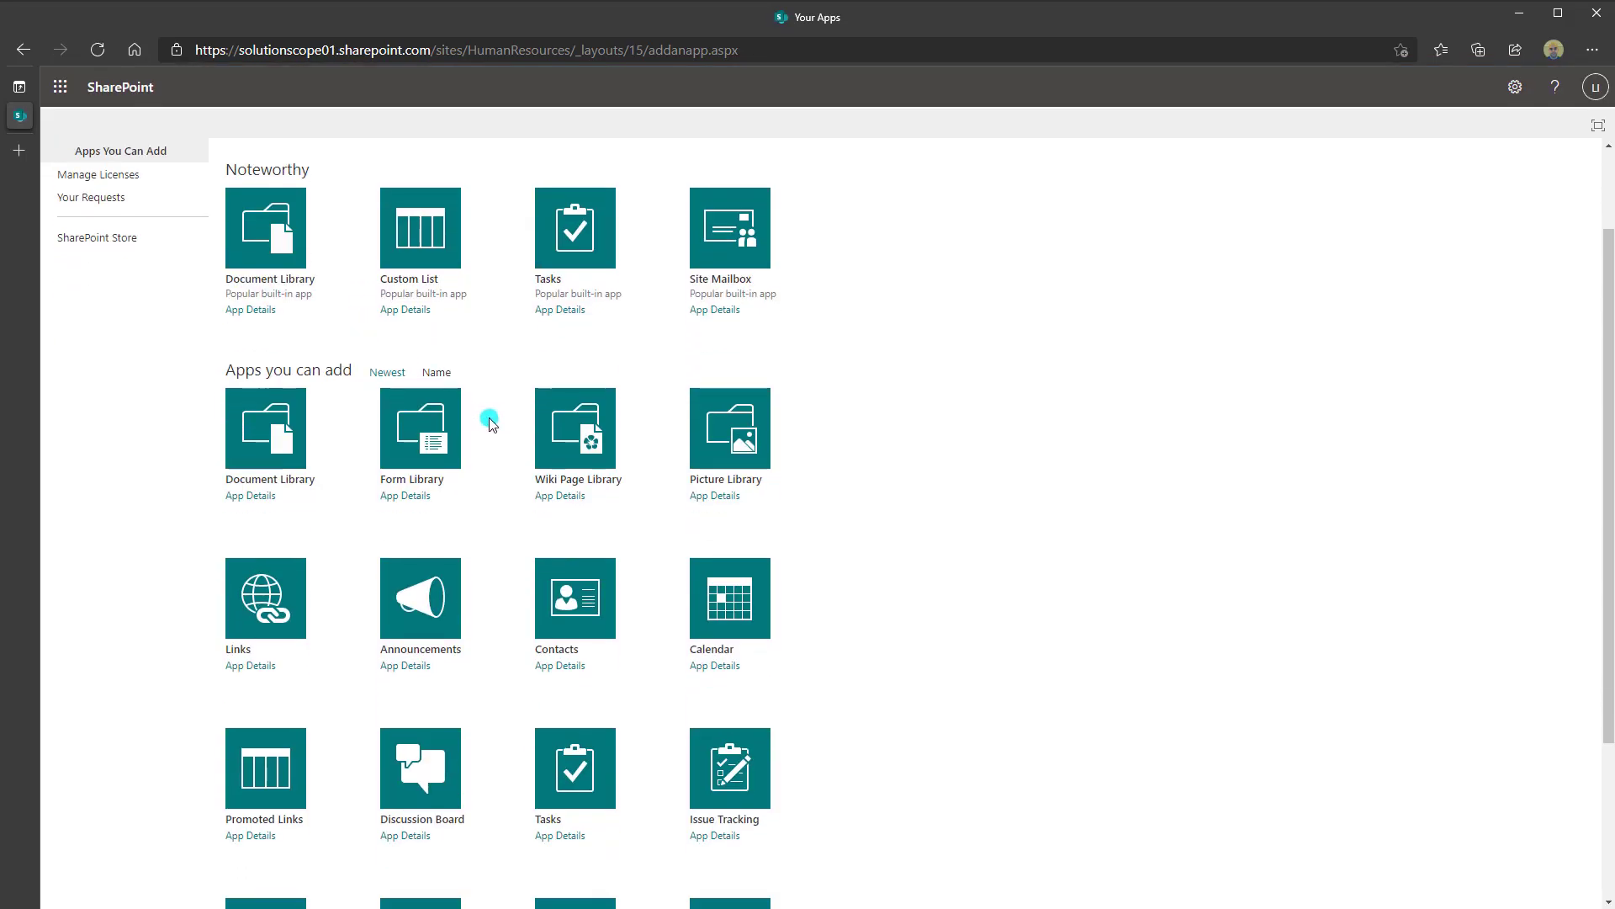
pyautogui.scroll(-2, 489, 421)
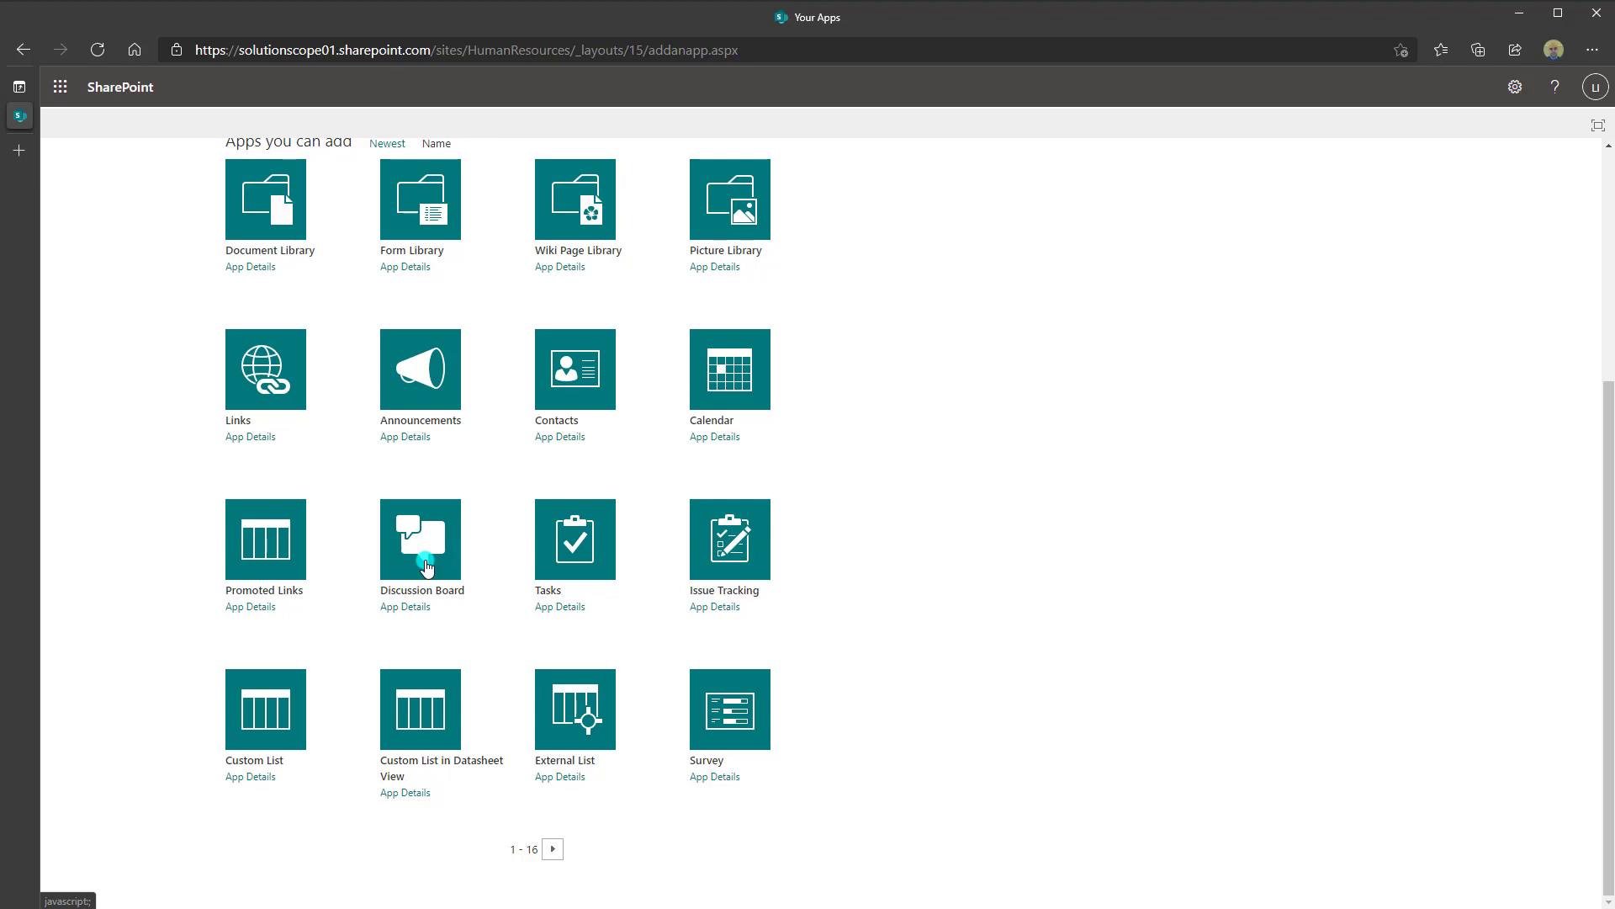
pyautogui.click(425, 562)
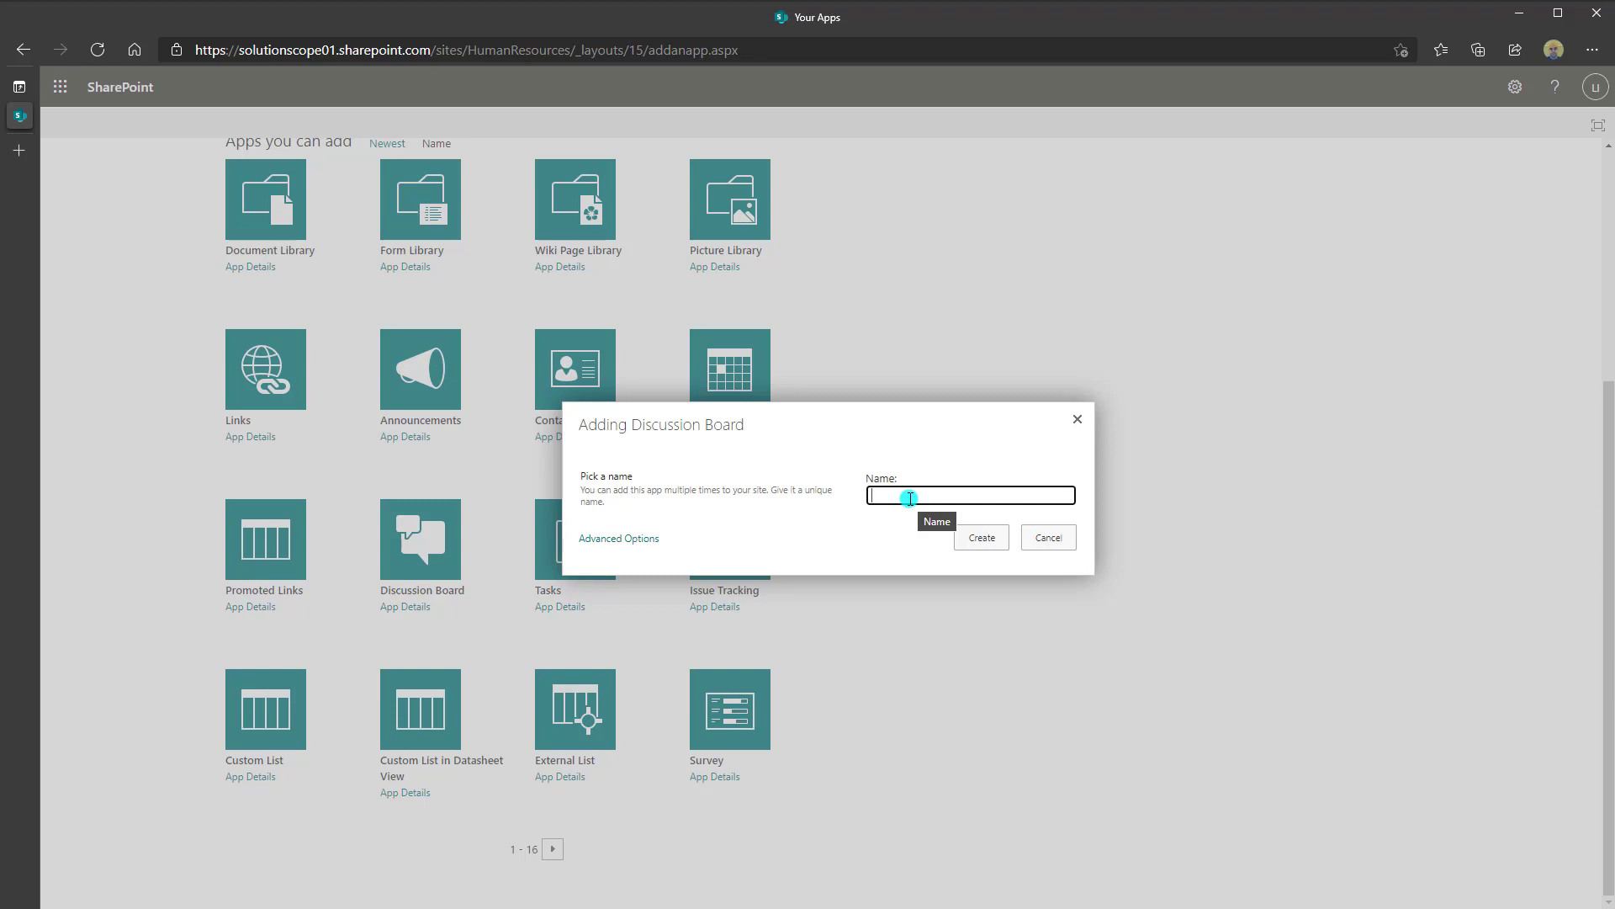
pyautogui.write('Human Resources')
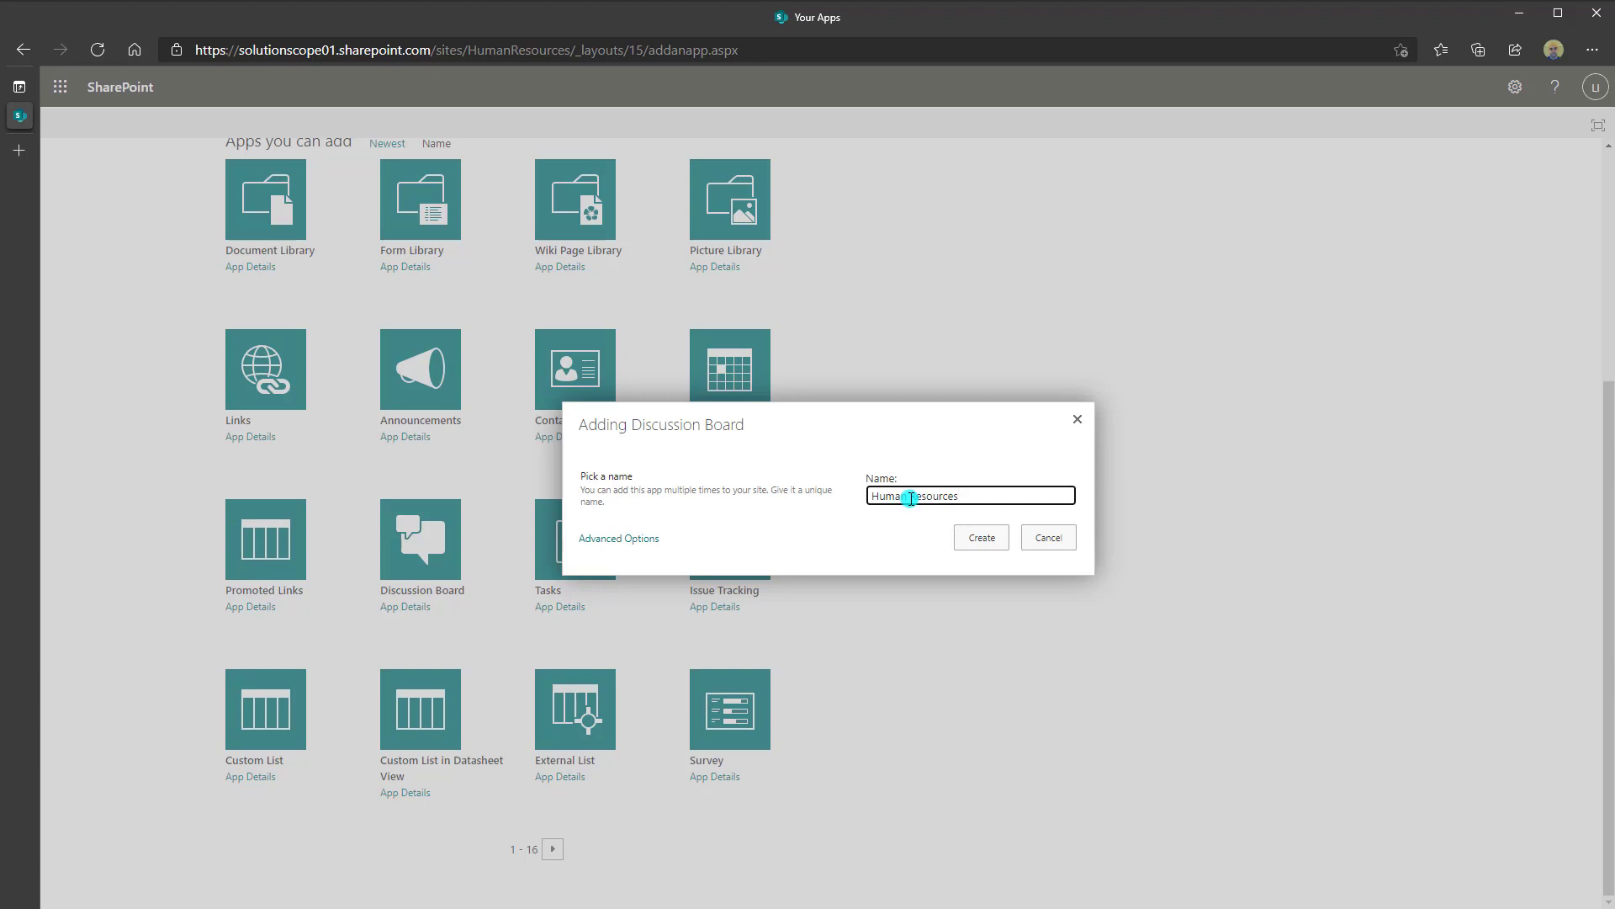
pyautogui.click(976, 546)
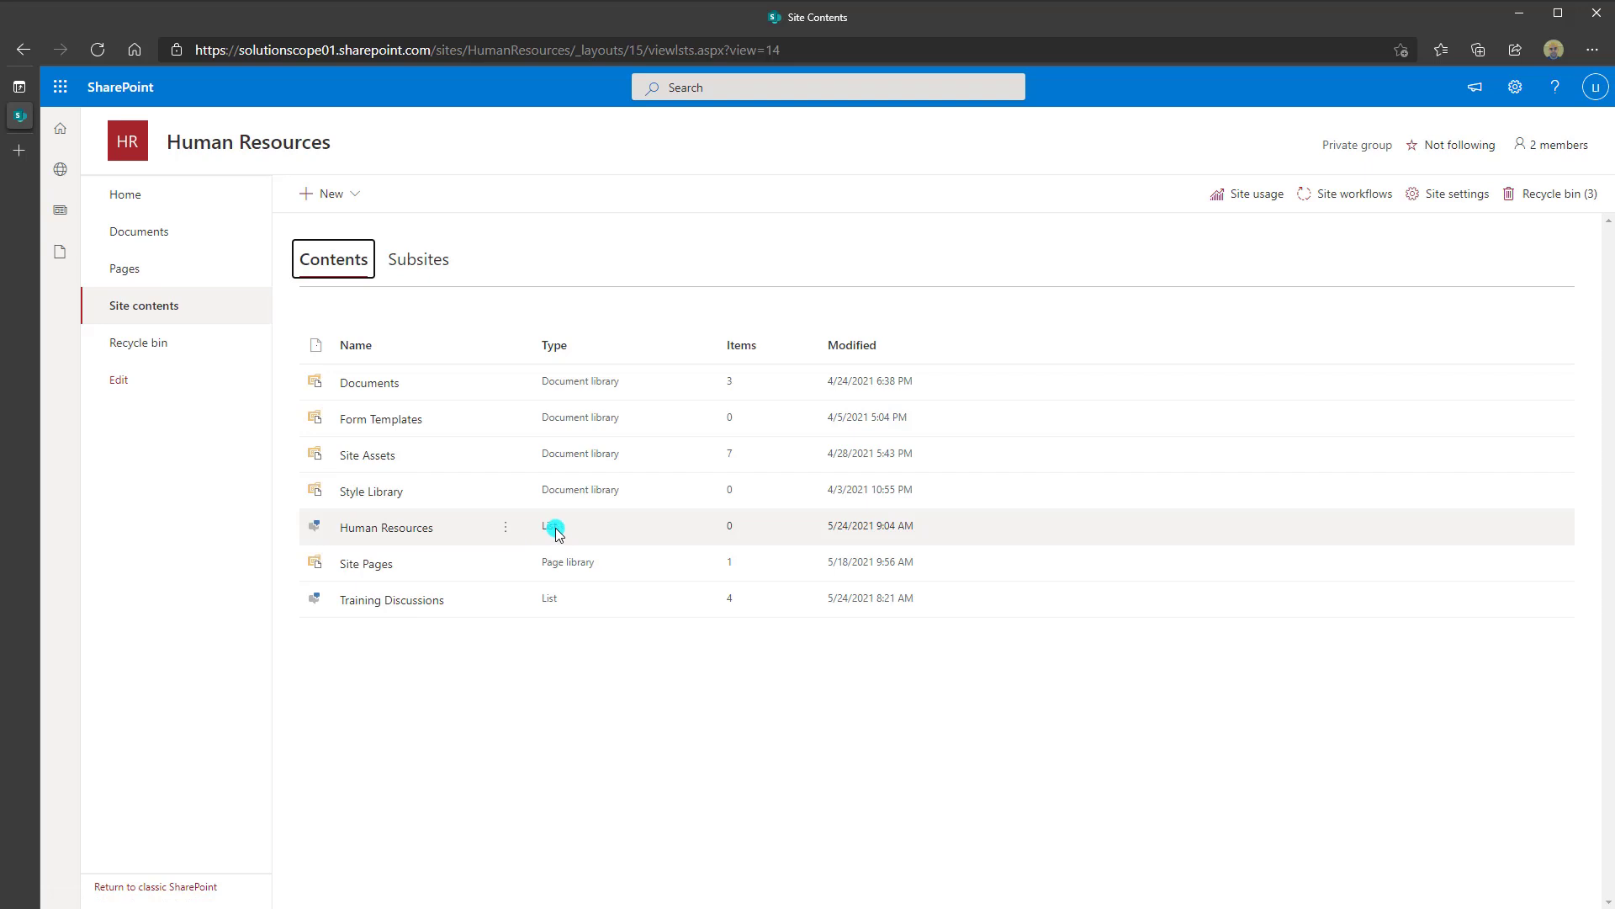
# Open the Human Resources discussion board and review the commands available for its items and list
pyautogui.click(397, 534)
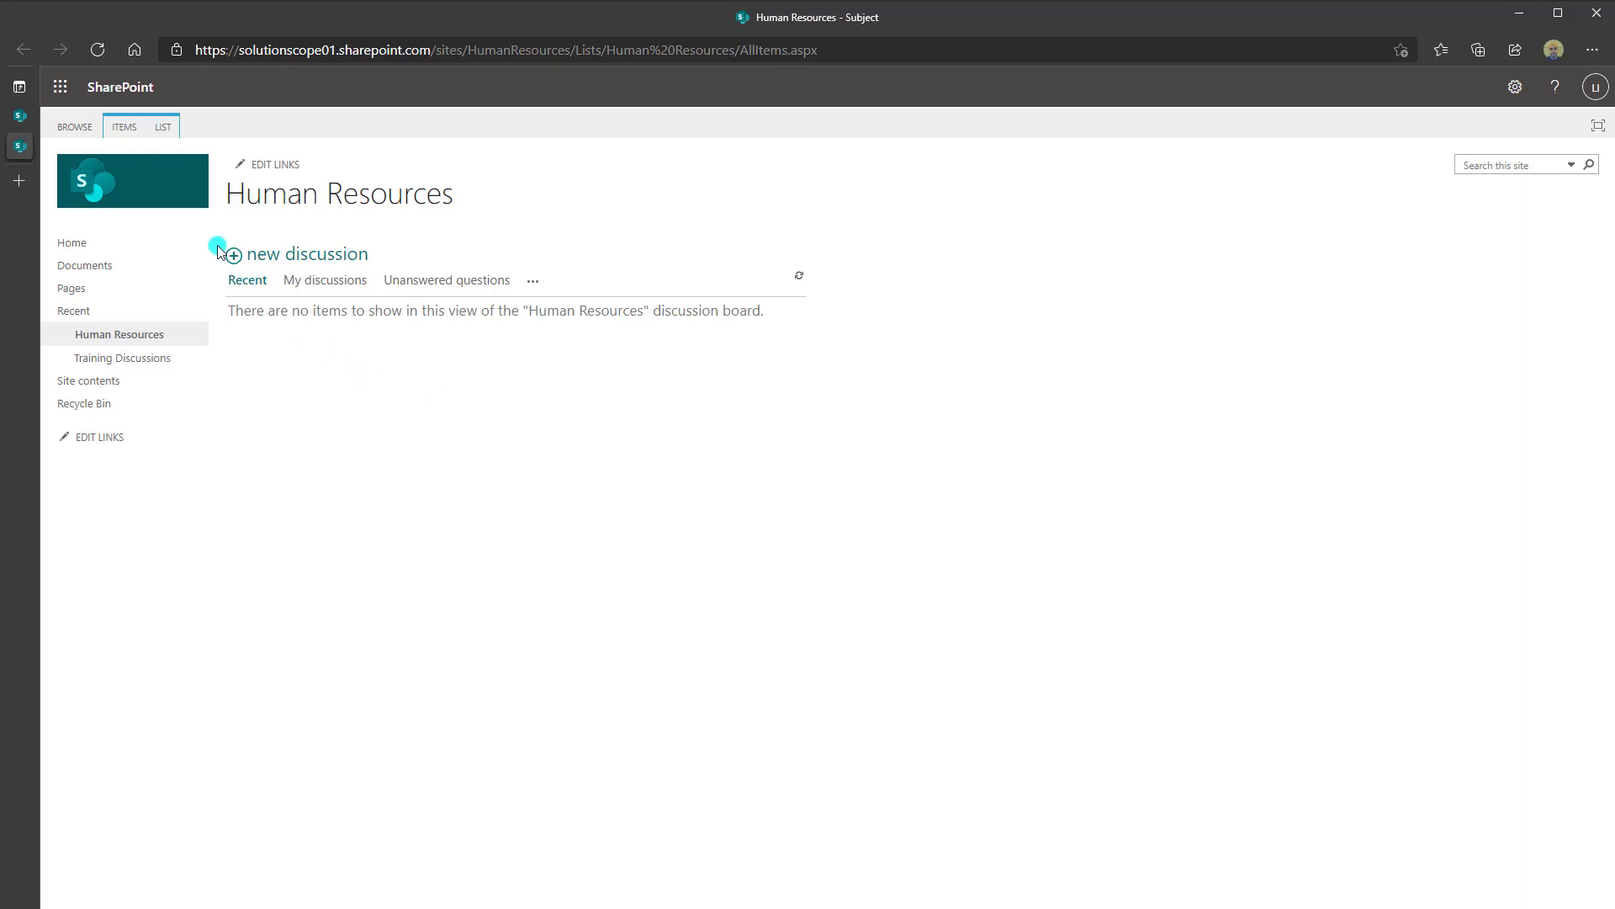
pyautogui.click(126, 135)
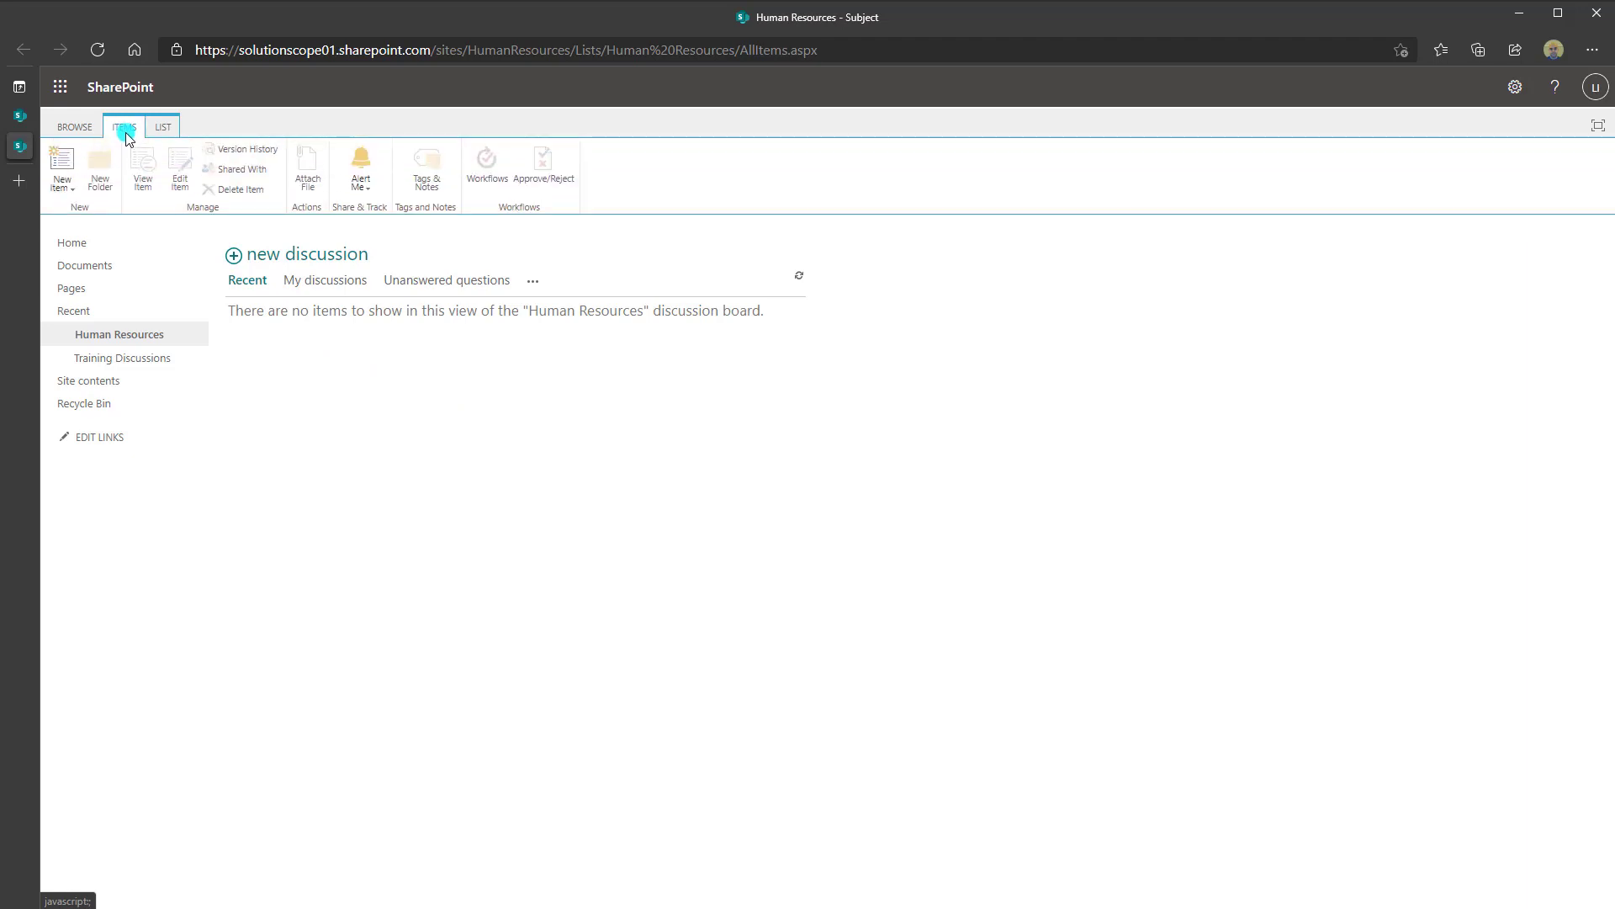
pyautogui.click(72, 195)
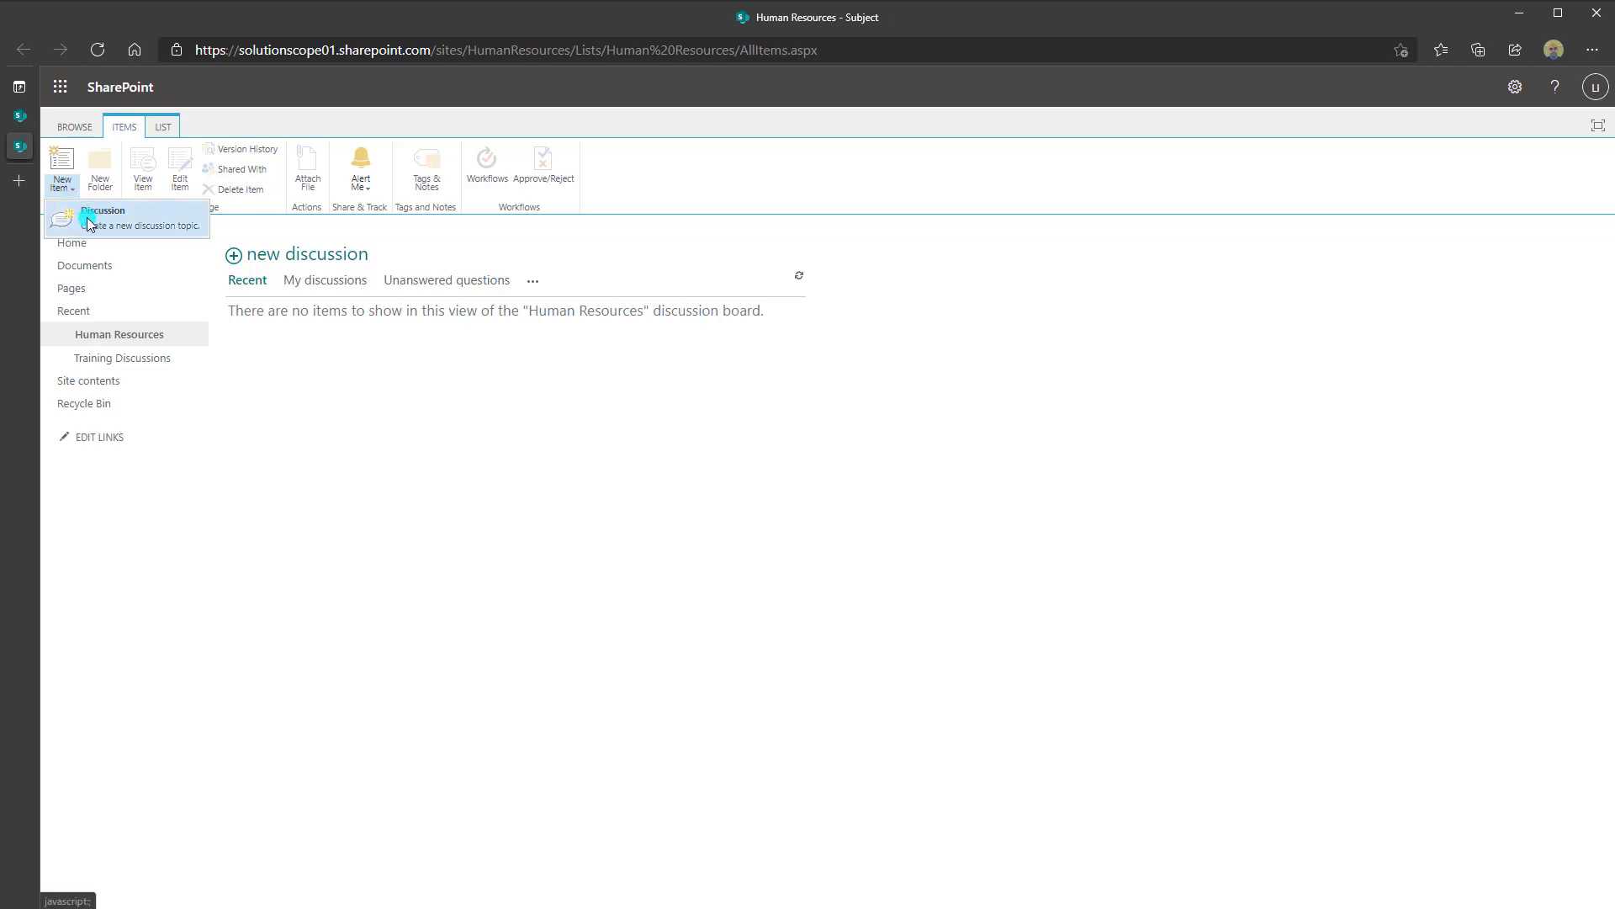
pyautogui.click(332, 236)
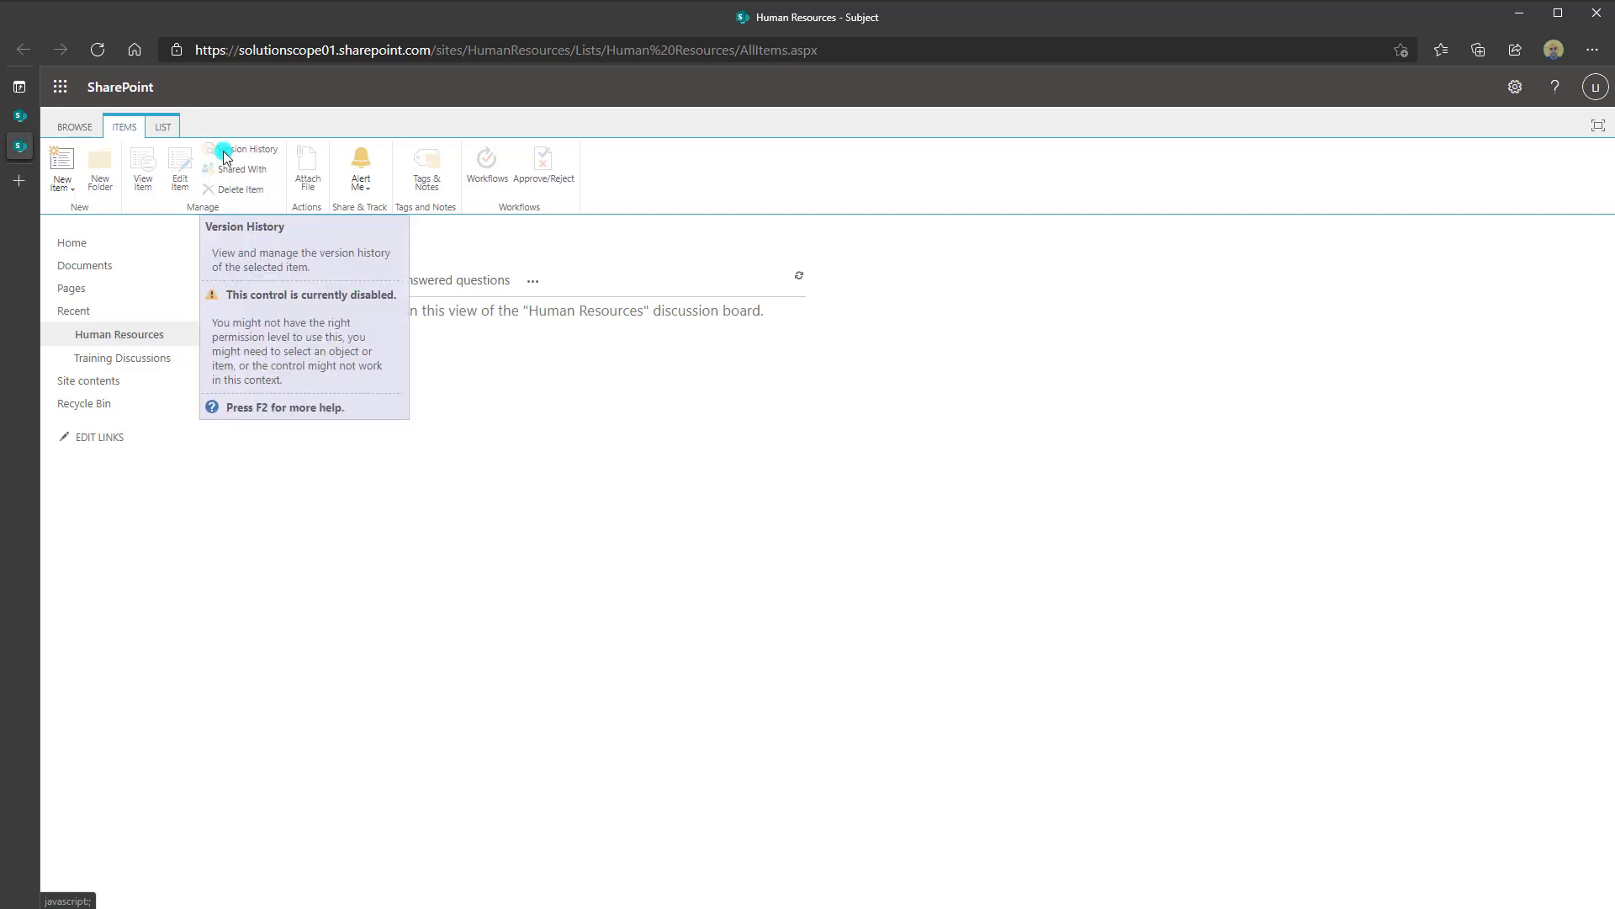
pyautogui.click(165, 129)
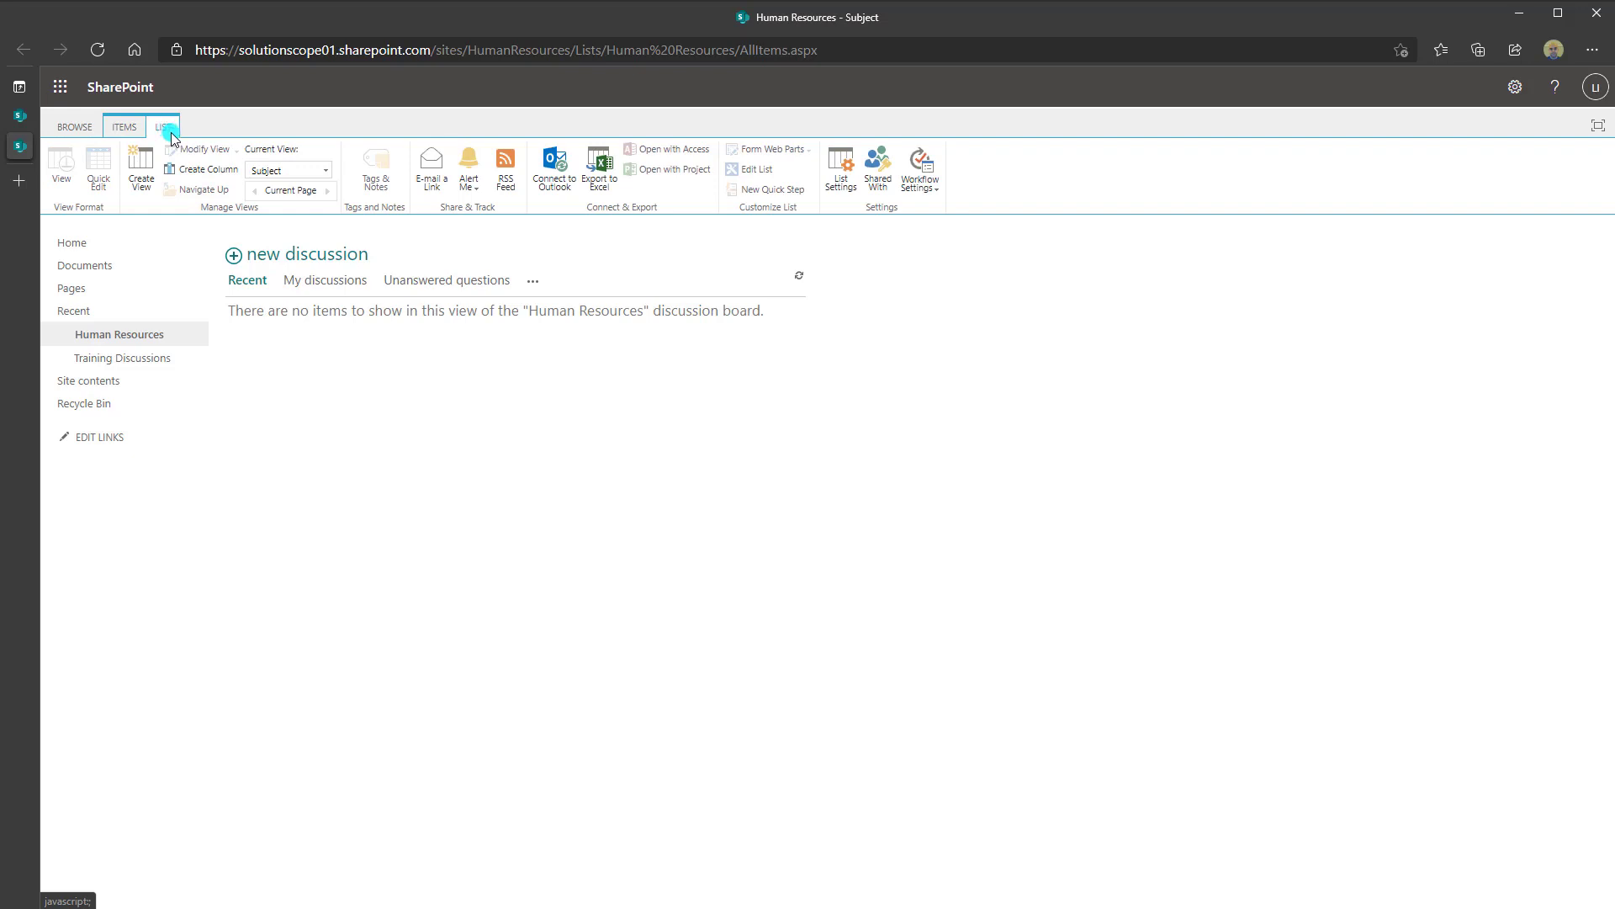
pyautogui.click(837, 191)
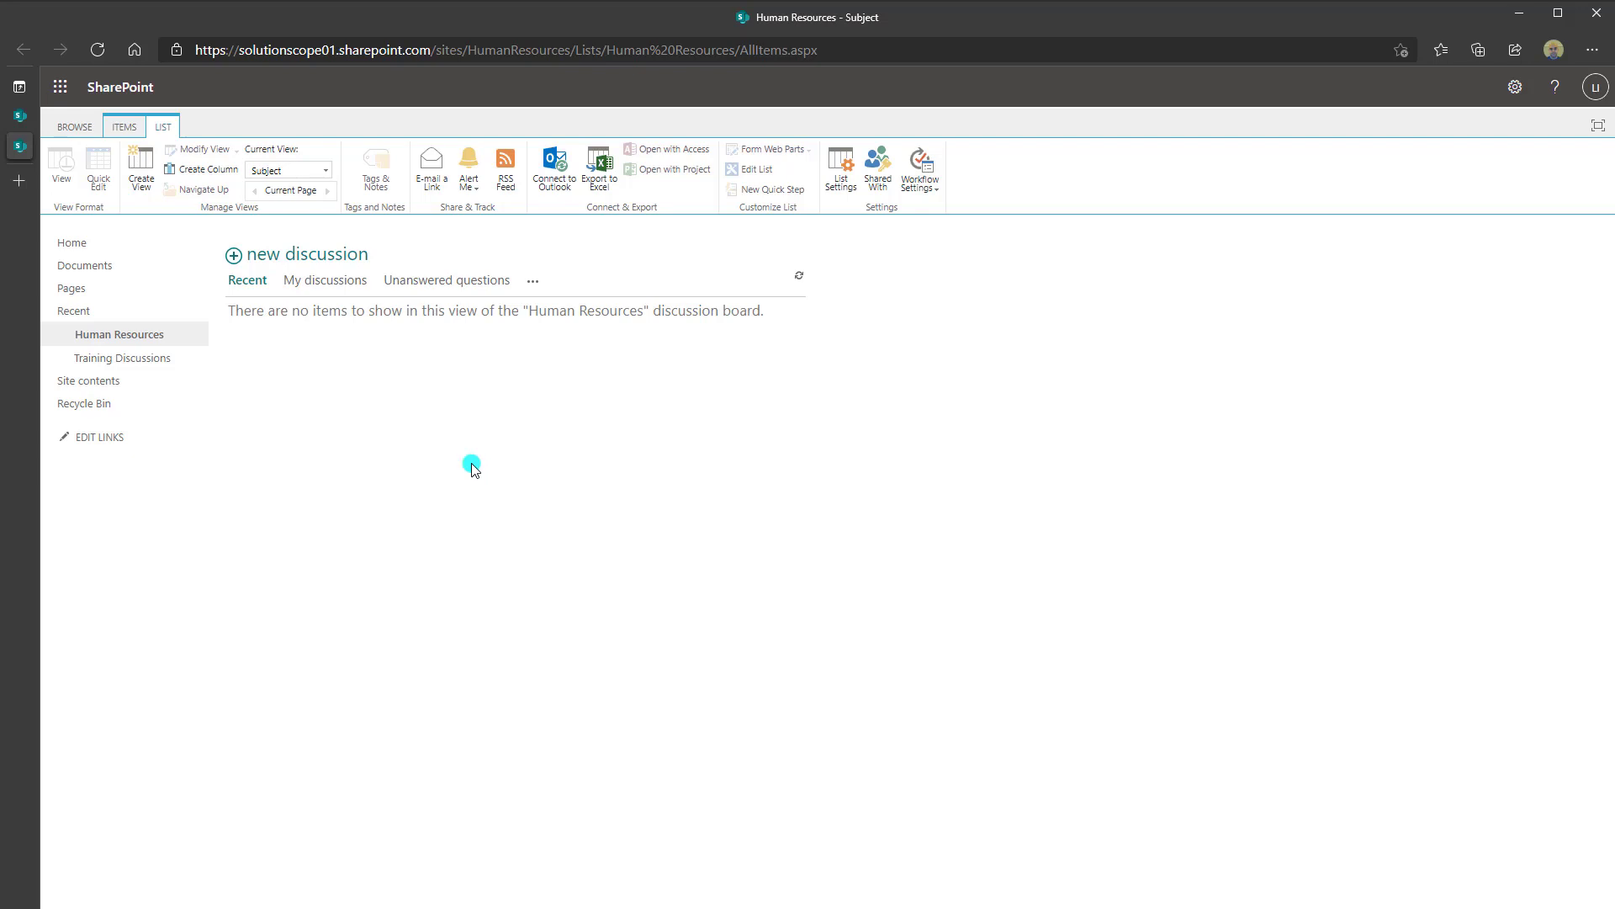
# Start a new discussion on the Human Resources board with the subject "How many weeks of vacation do new employees receive?"
pyautogui.click(282, 263)
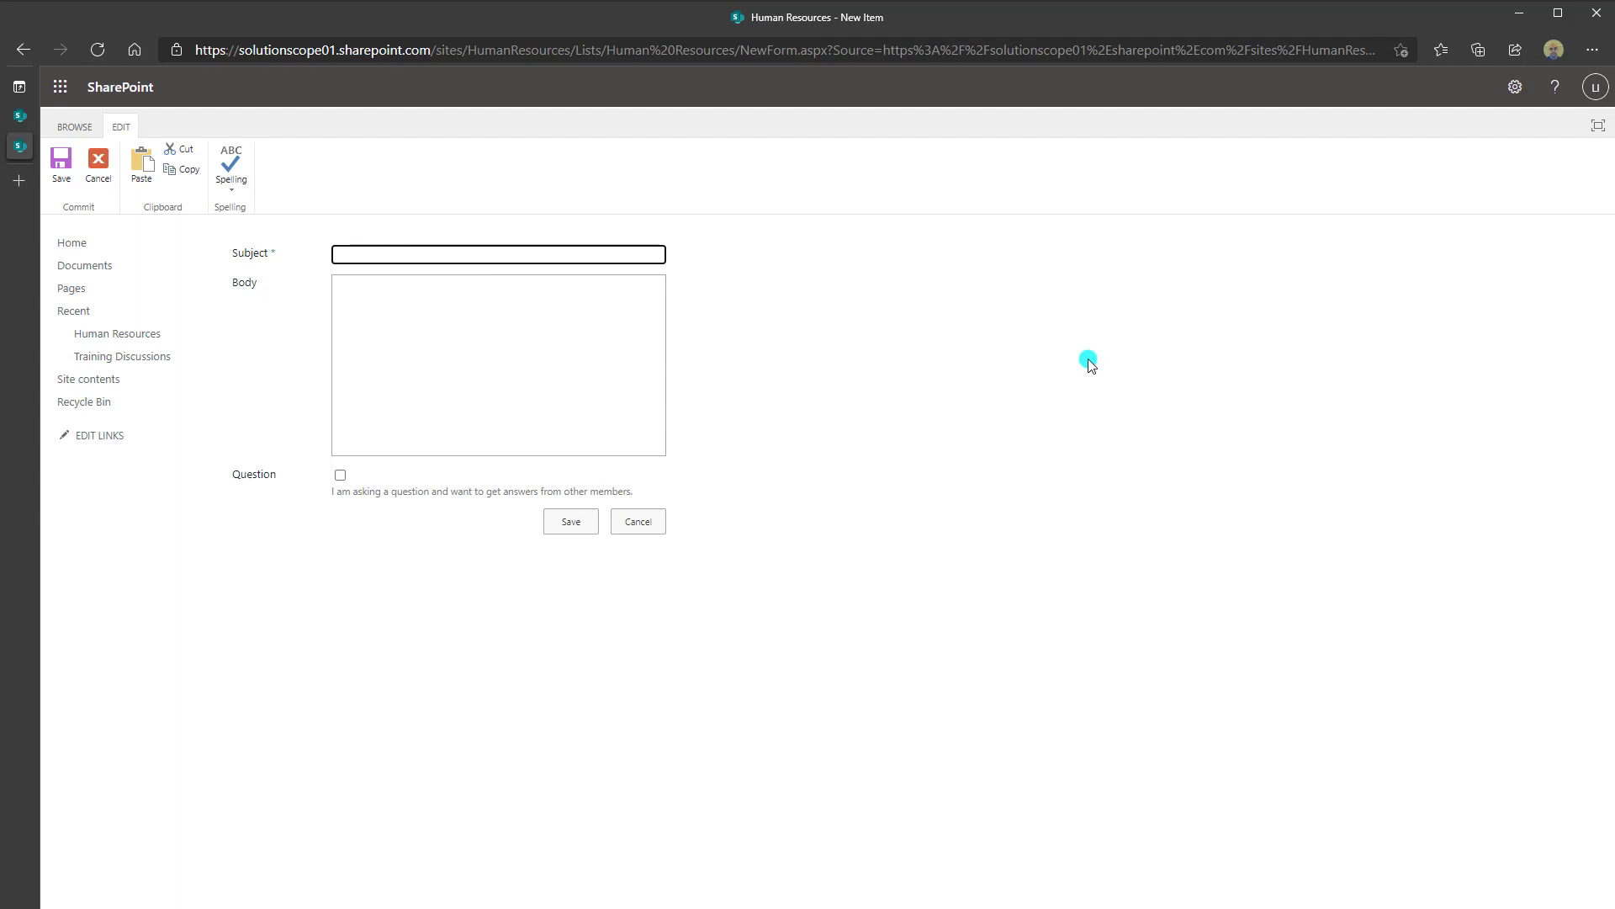
pyautogui.write('How many weeks o')
pyautogui.write('f c')
pyautogui.write(' vacation ')
pyautogui.write('do new em')
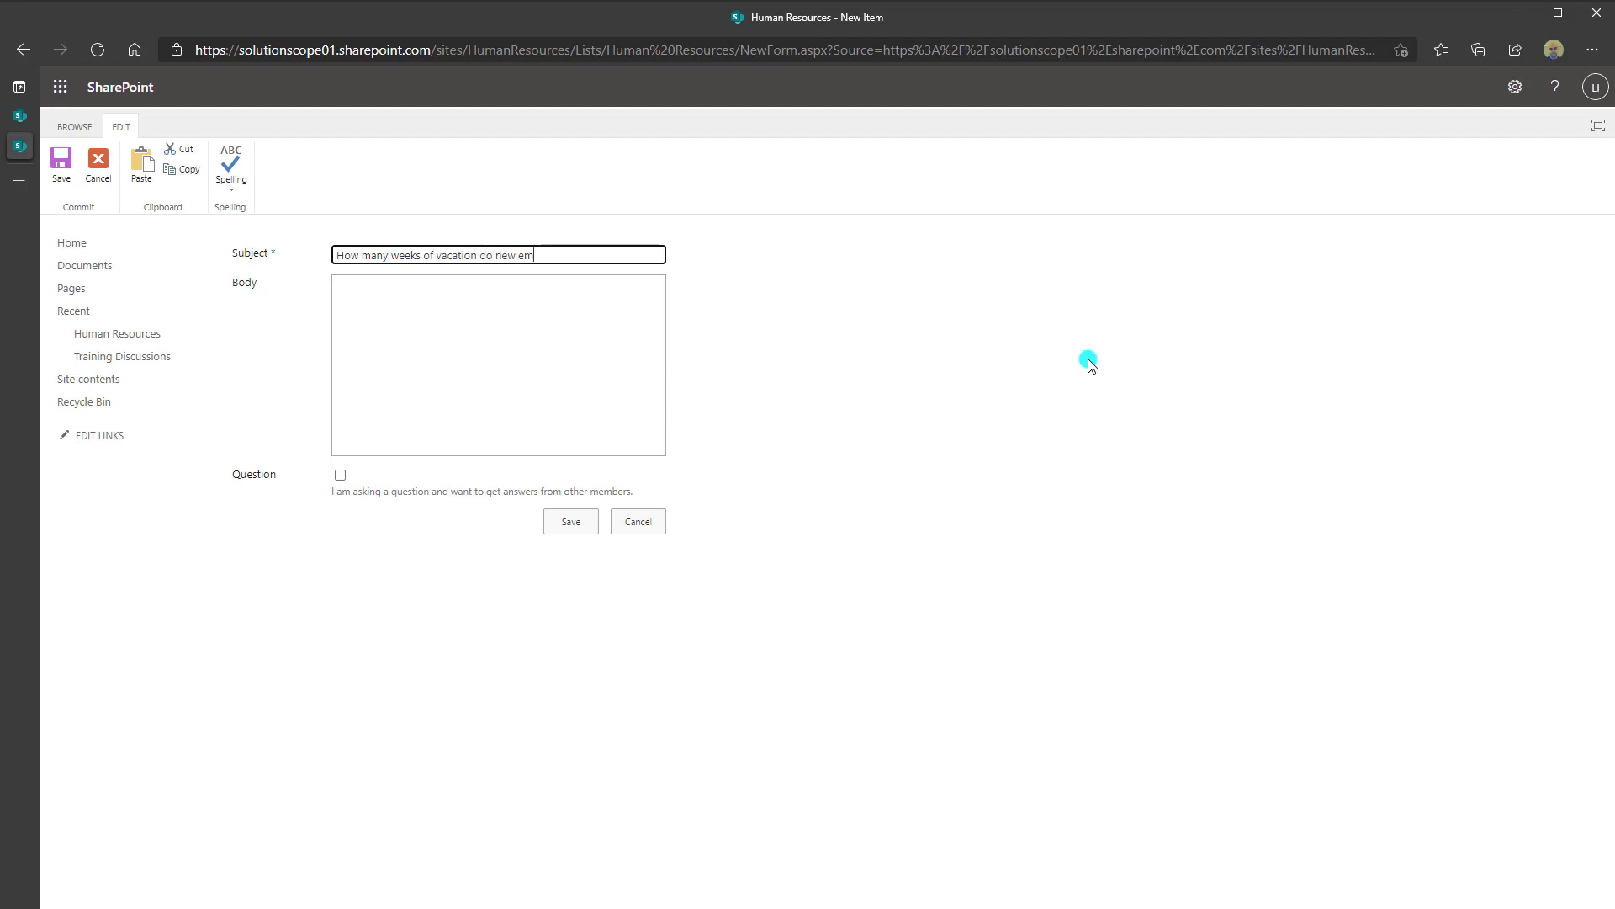
pyautogui.write('ployees receive?')
# Copy the subject text into the discussion's body, make it bold, and check what content can be inserted there
pyautogui.hotkey('ctrl', 'a')
pyautogui.hotkey('ctrl', 'c')
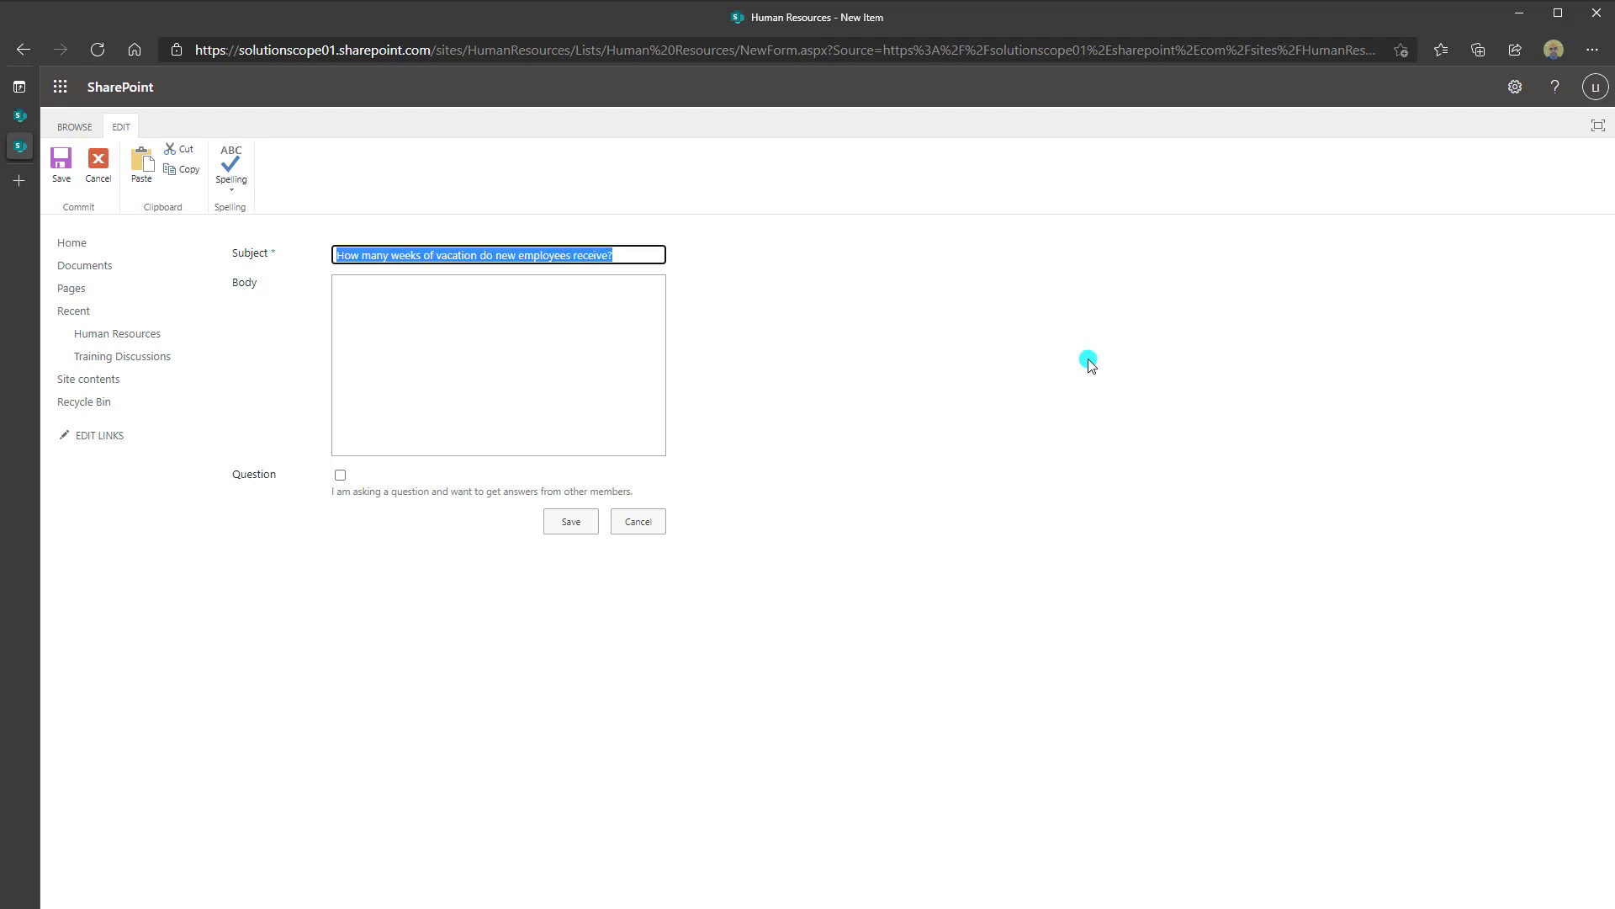
pyautogui.click(462, 320)
pyautogui.hotkey('ctrl', 'v')
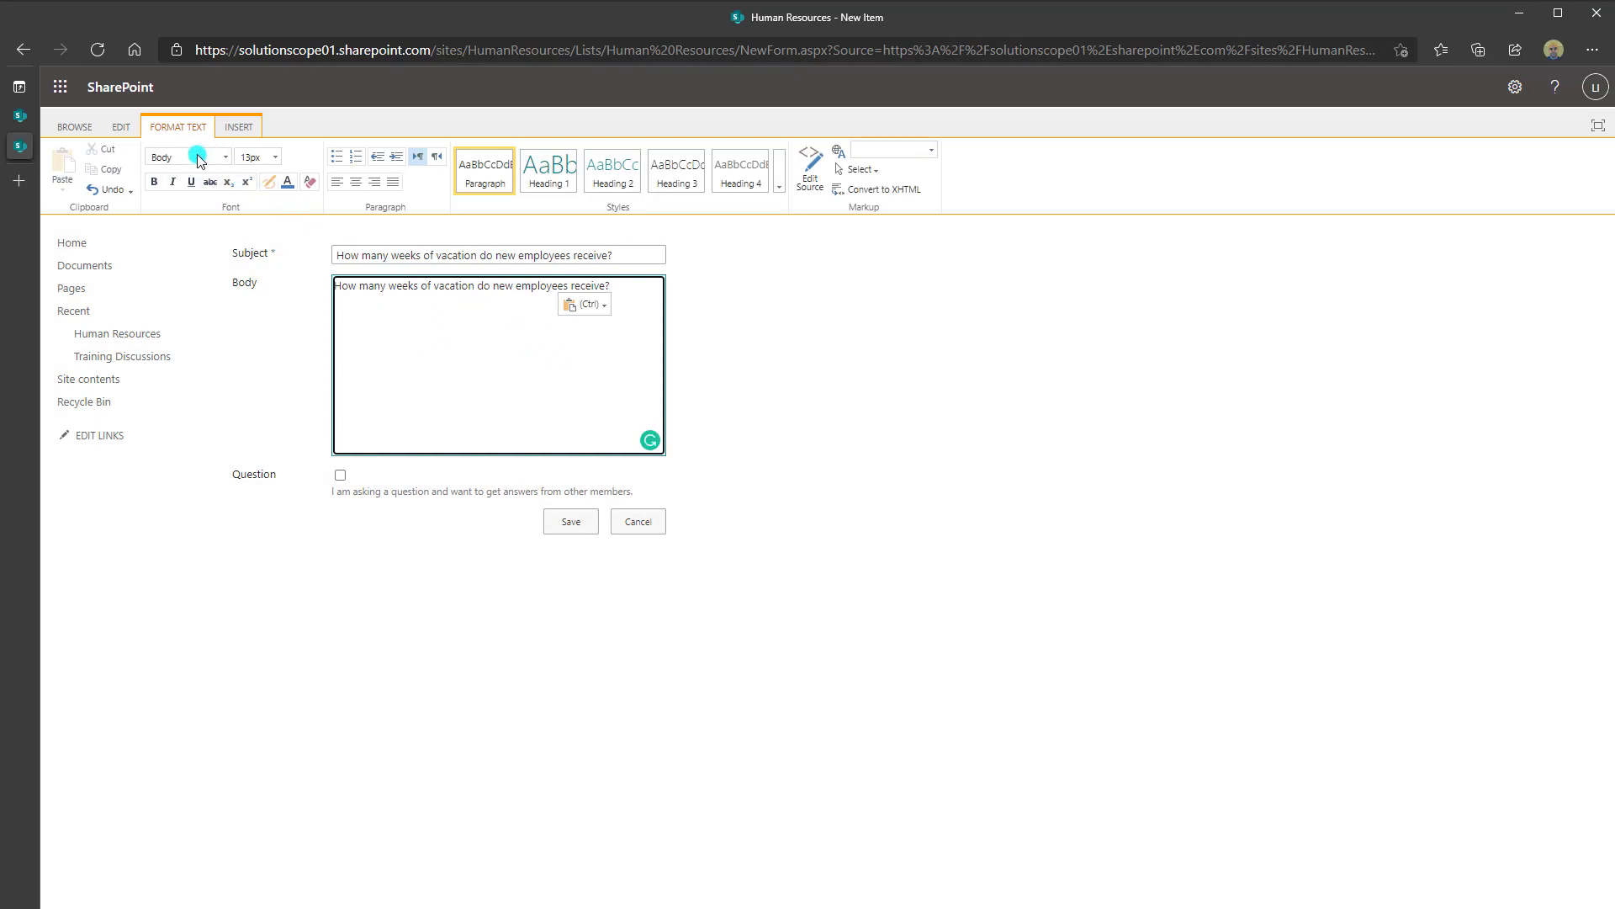
pyautogui.moveTo(617, 287); pyautogui.dragTo(333, 287)
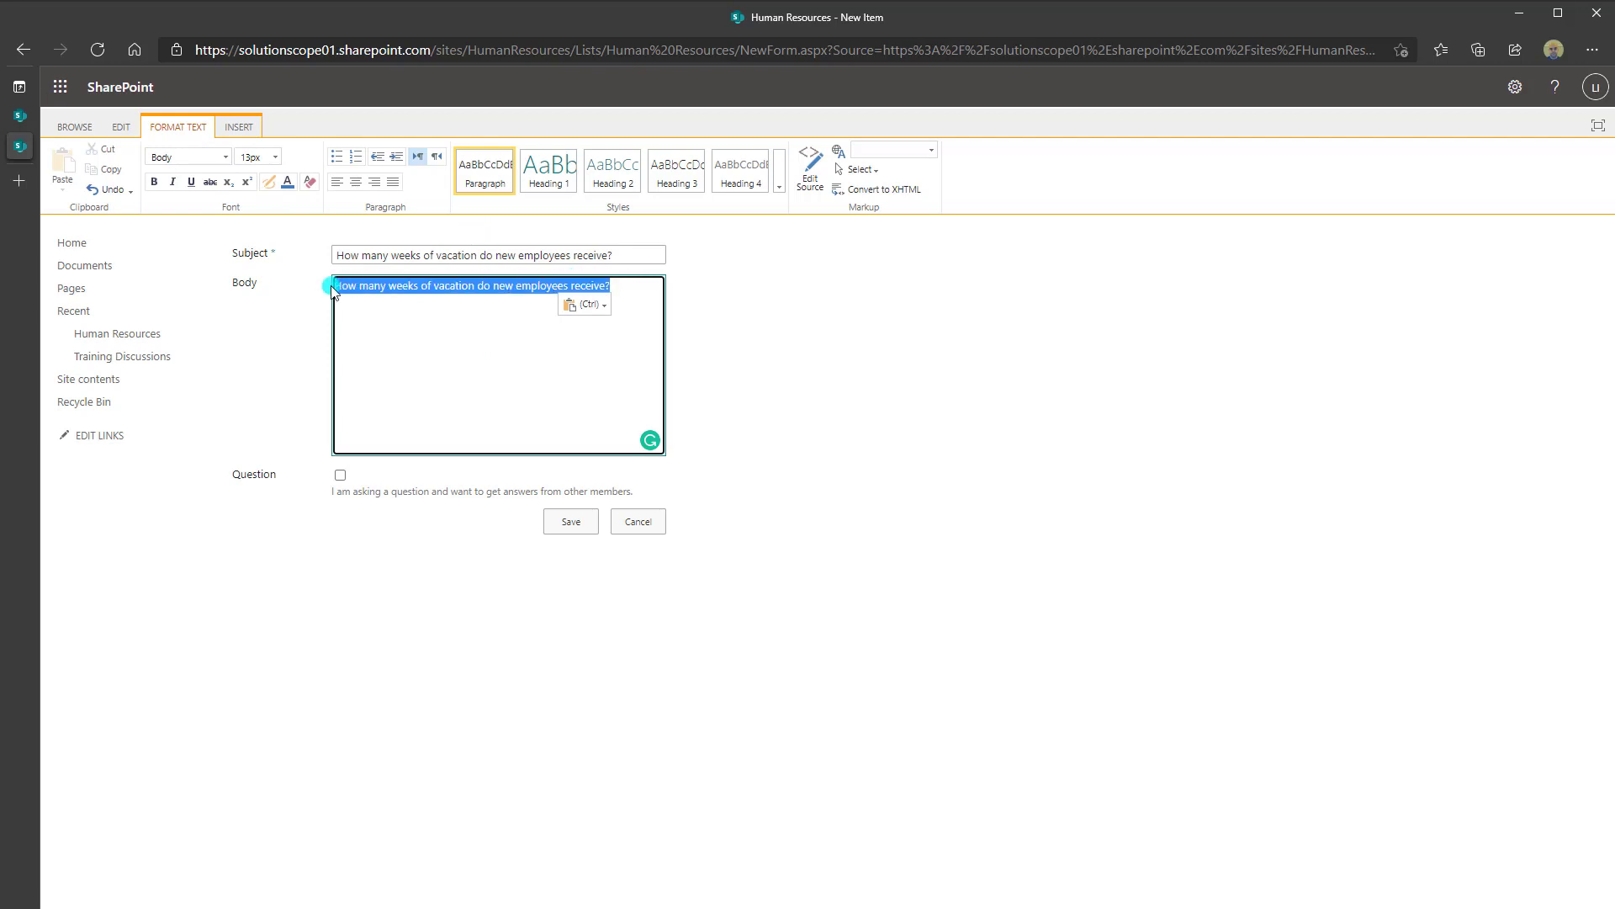
pyautogui.click(153, 184)
pyautogui.click(239, 127)
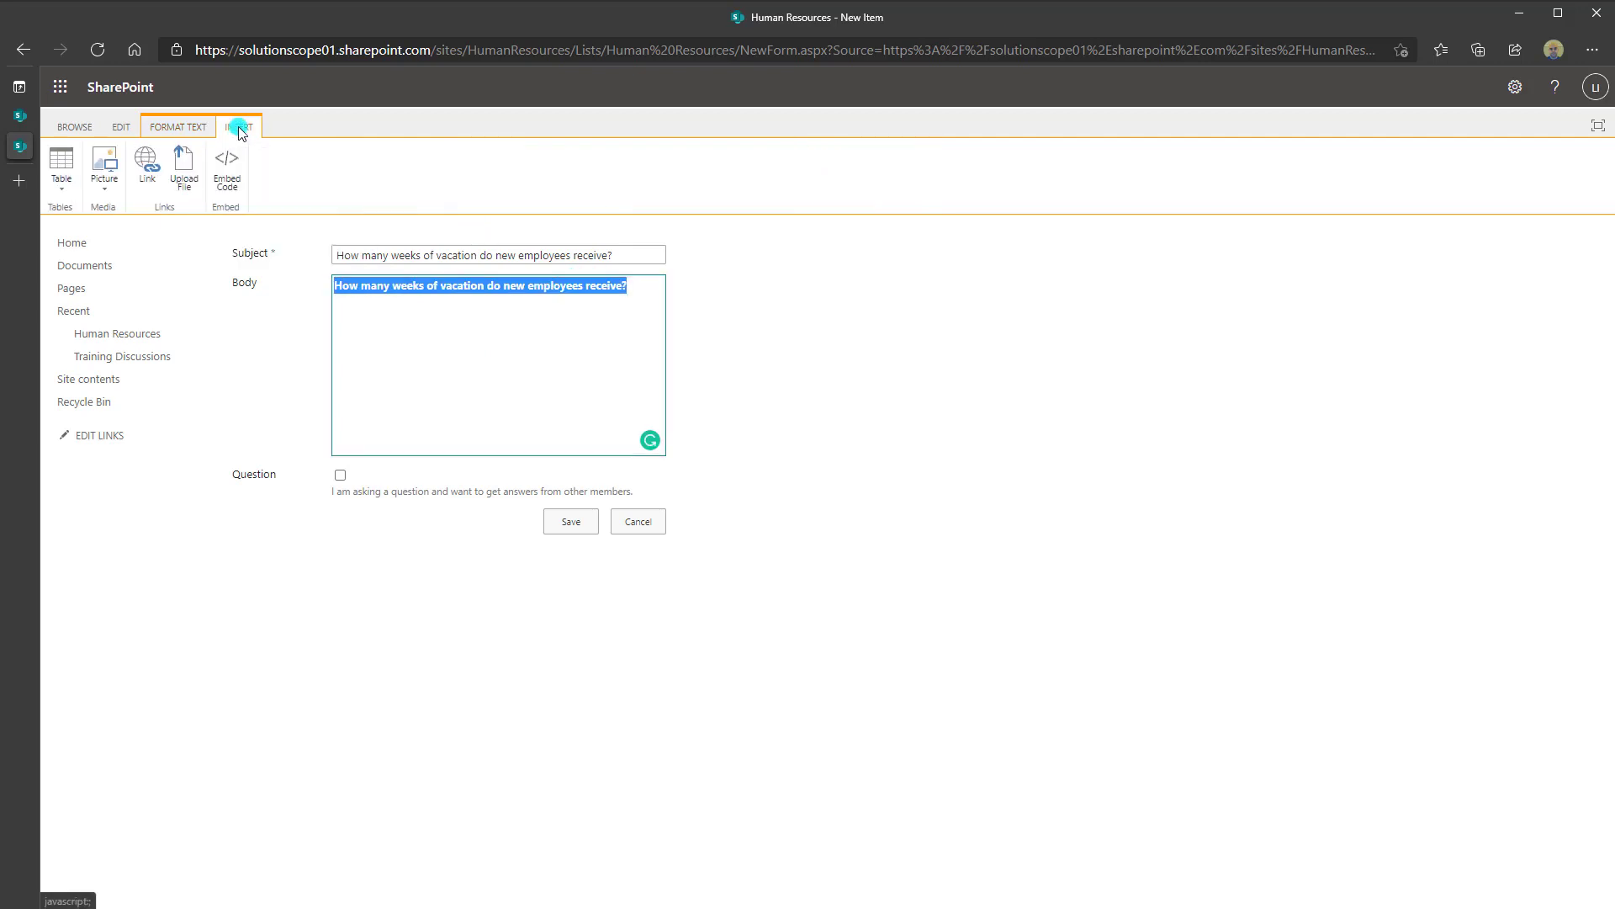
pyautogui.click(480, 322)
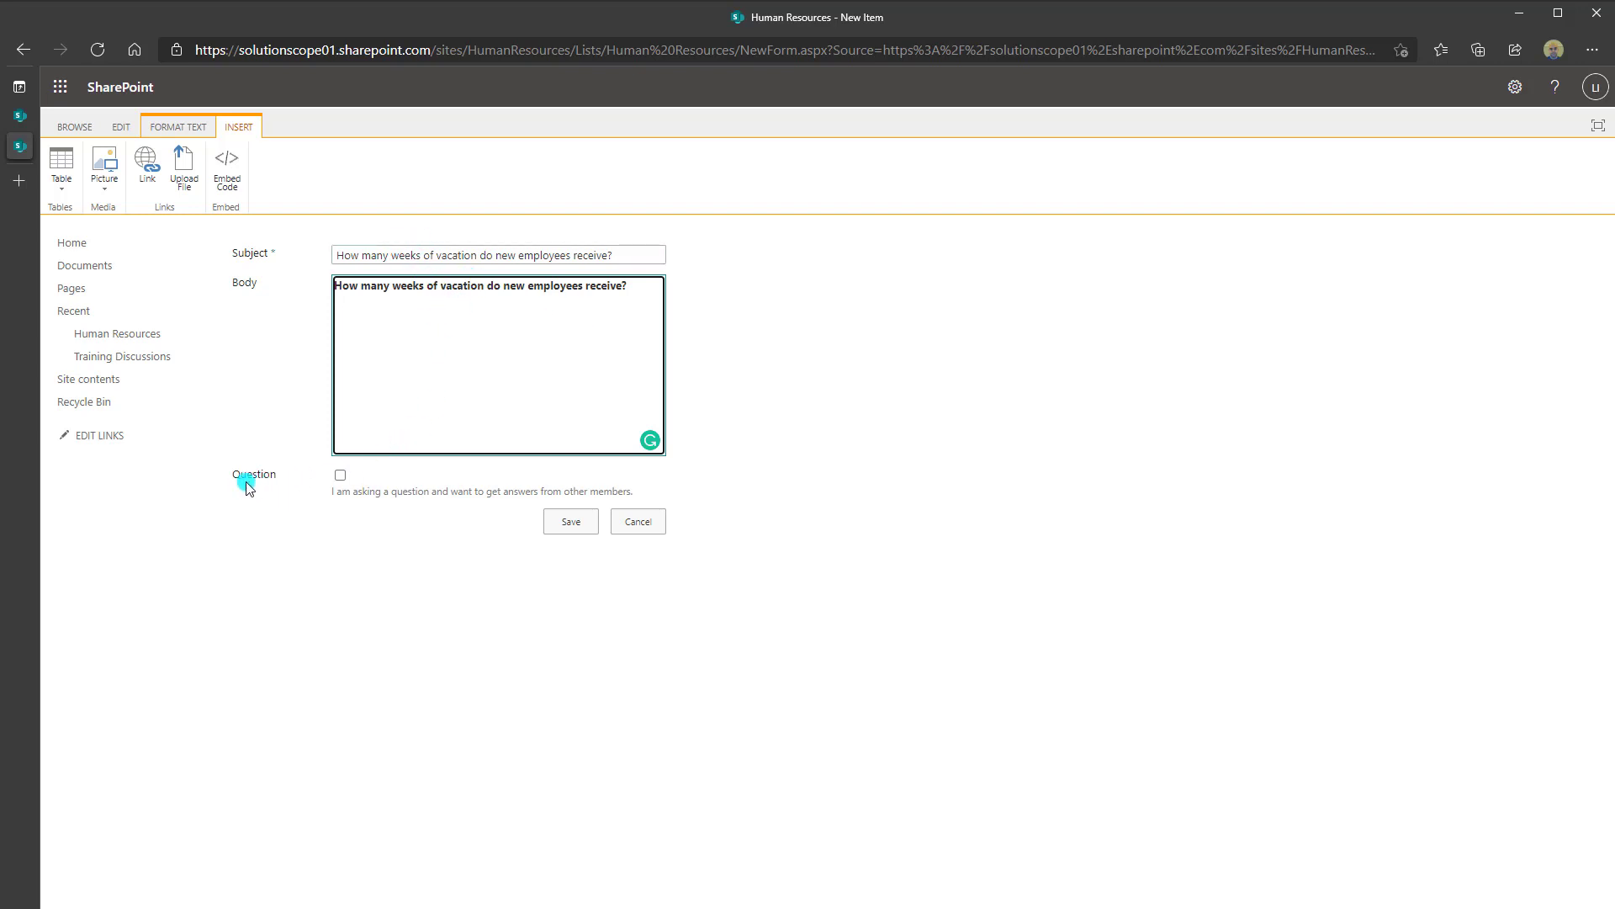
# Mark the discussion as a question for other members to answer and save it
pyautogui.click(341, 477)
pyautogui.click(340, 475)
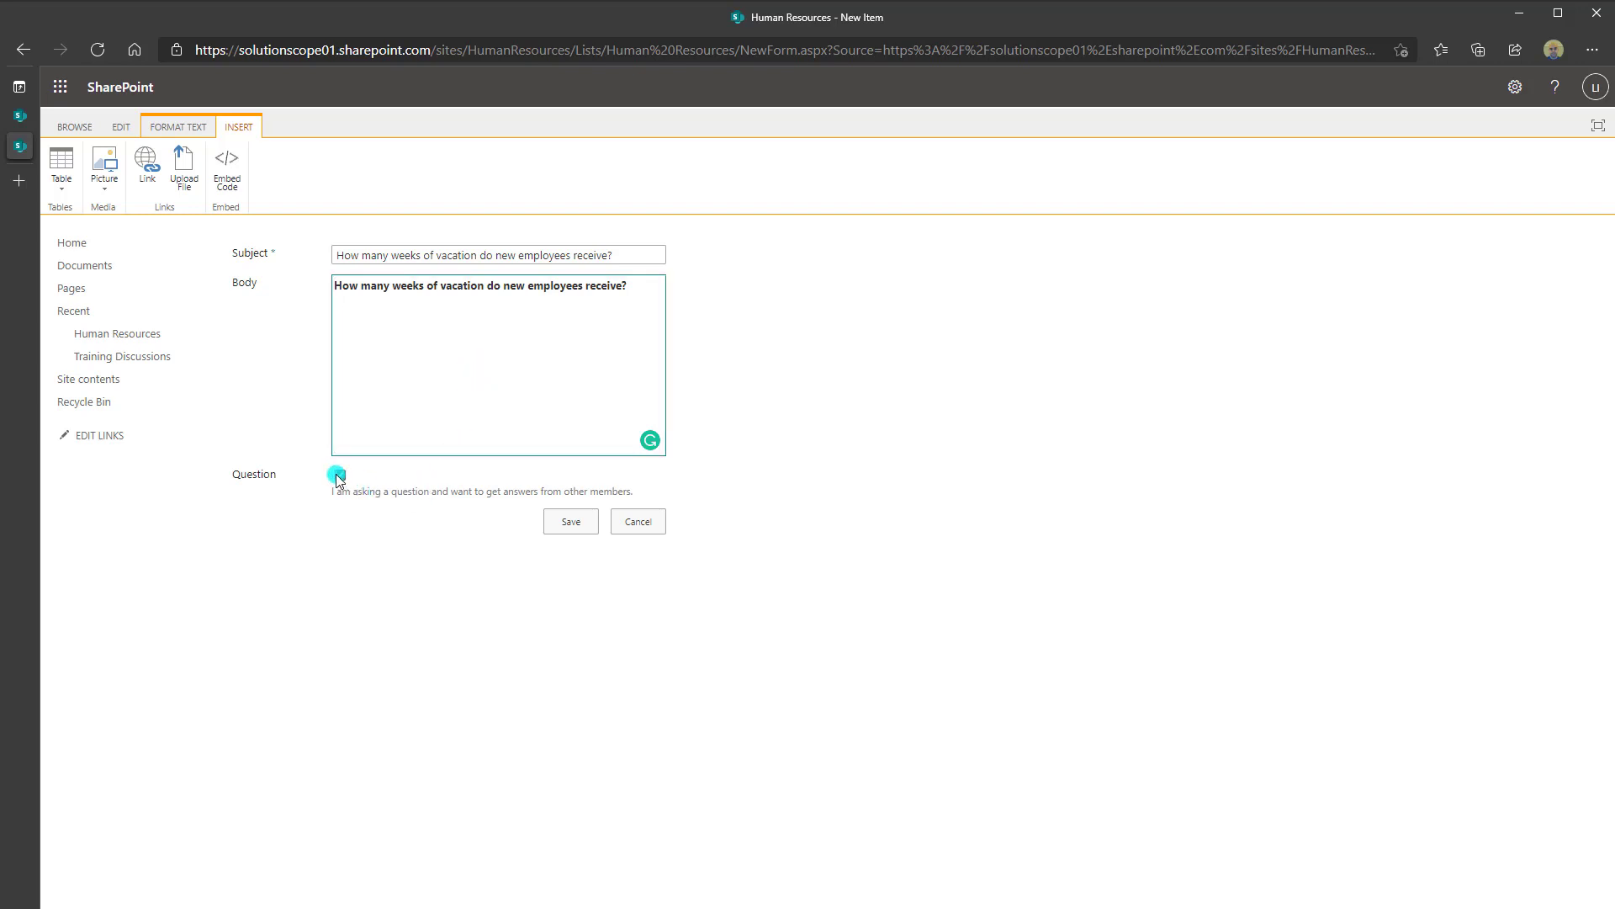
pyautogui.click(572, 522)
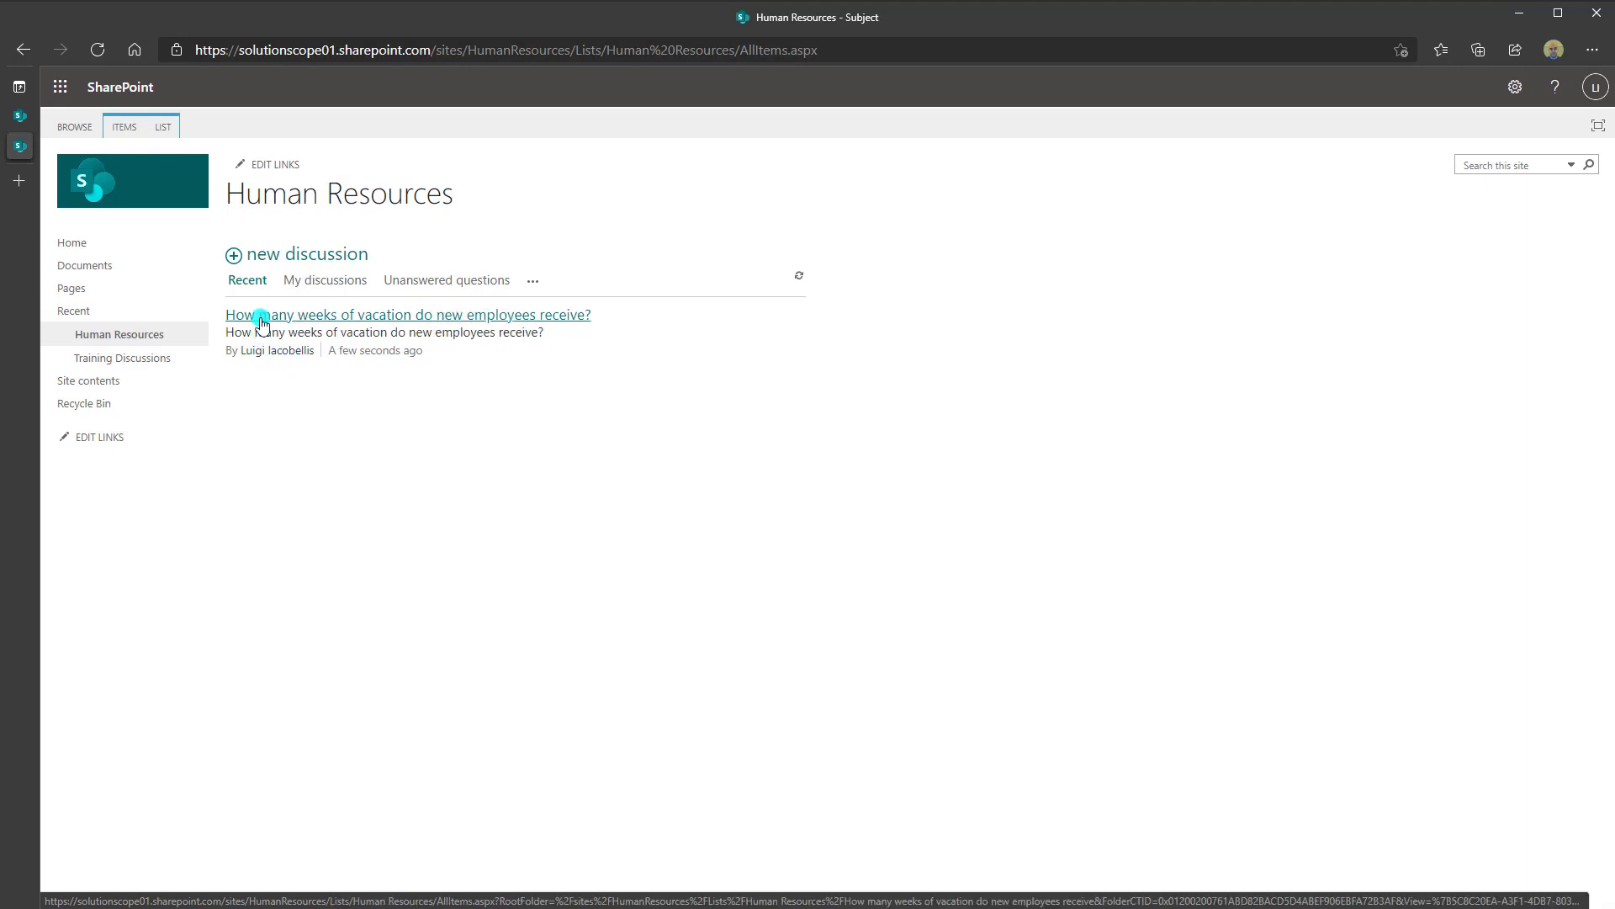
# Open the vacation weeks discussion and post the reply "Any update on this?"
pyautogui.click(506, 324)
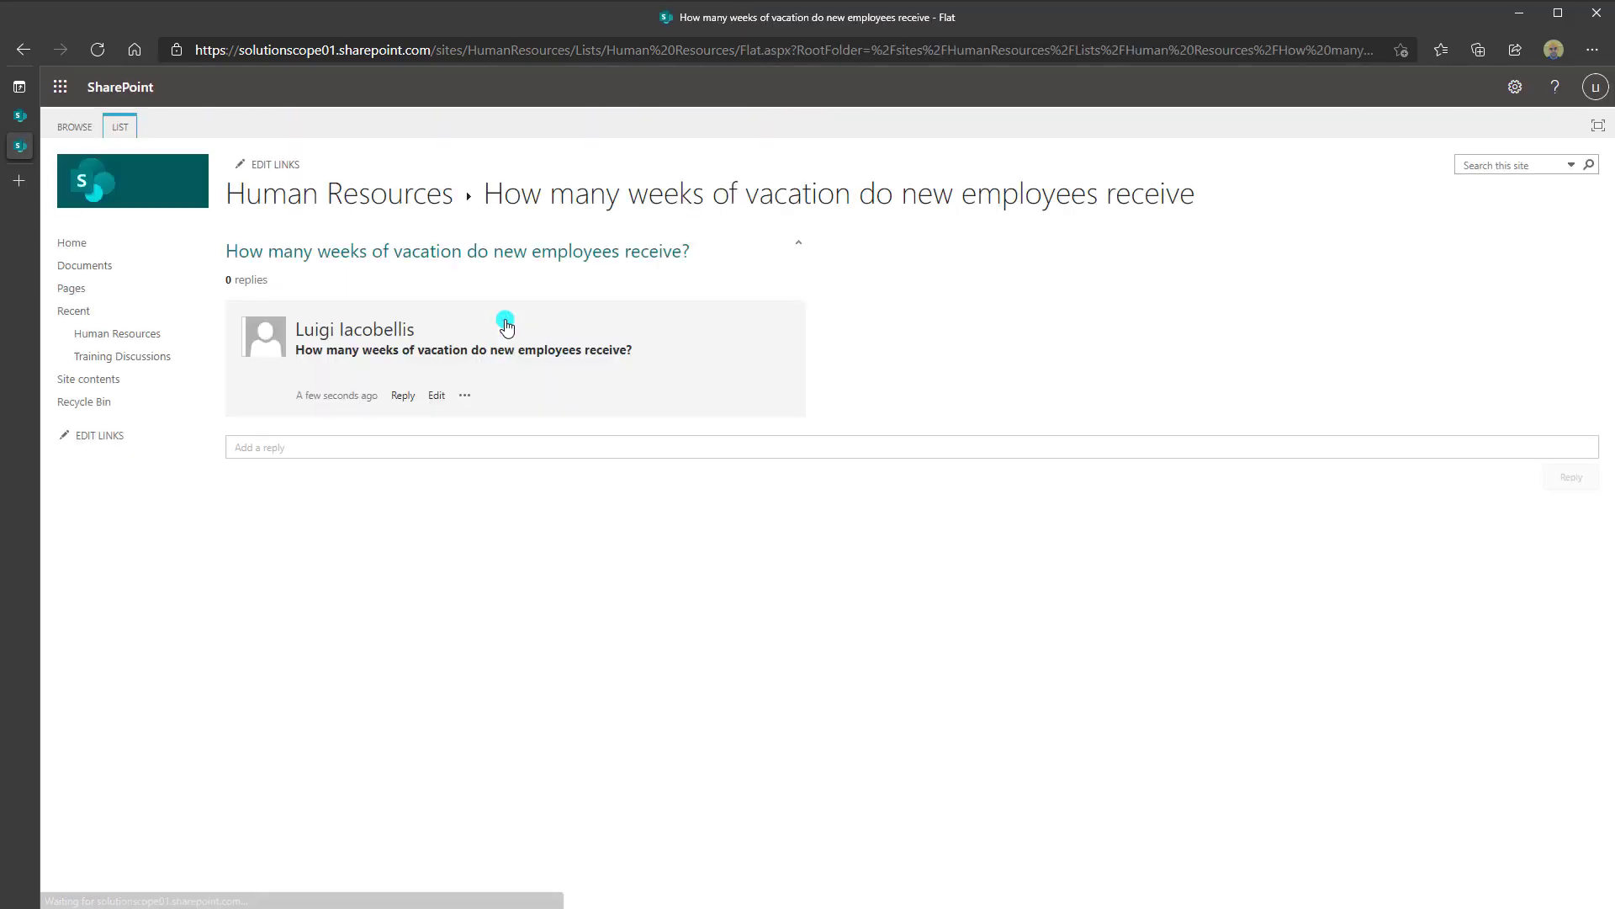
pyautogui.click(286, 446)
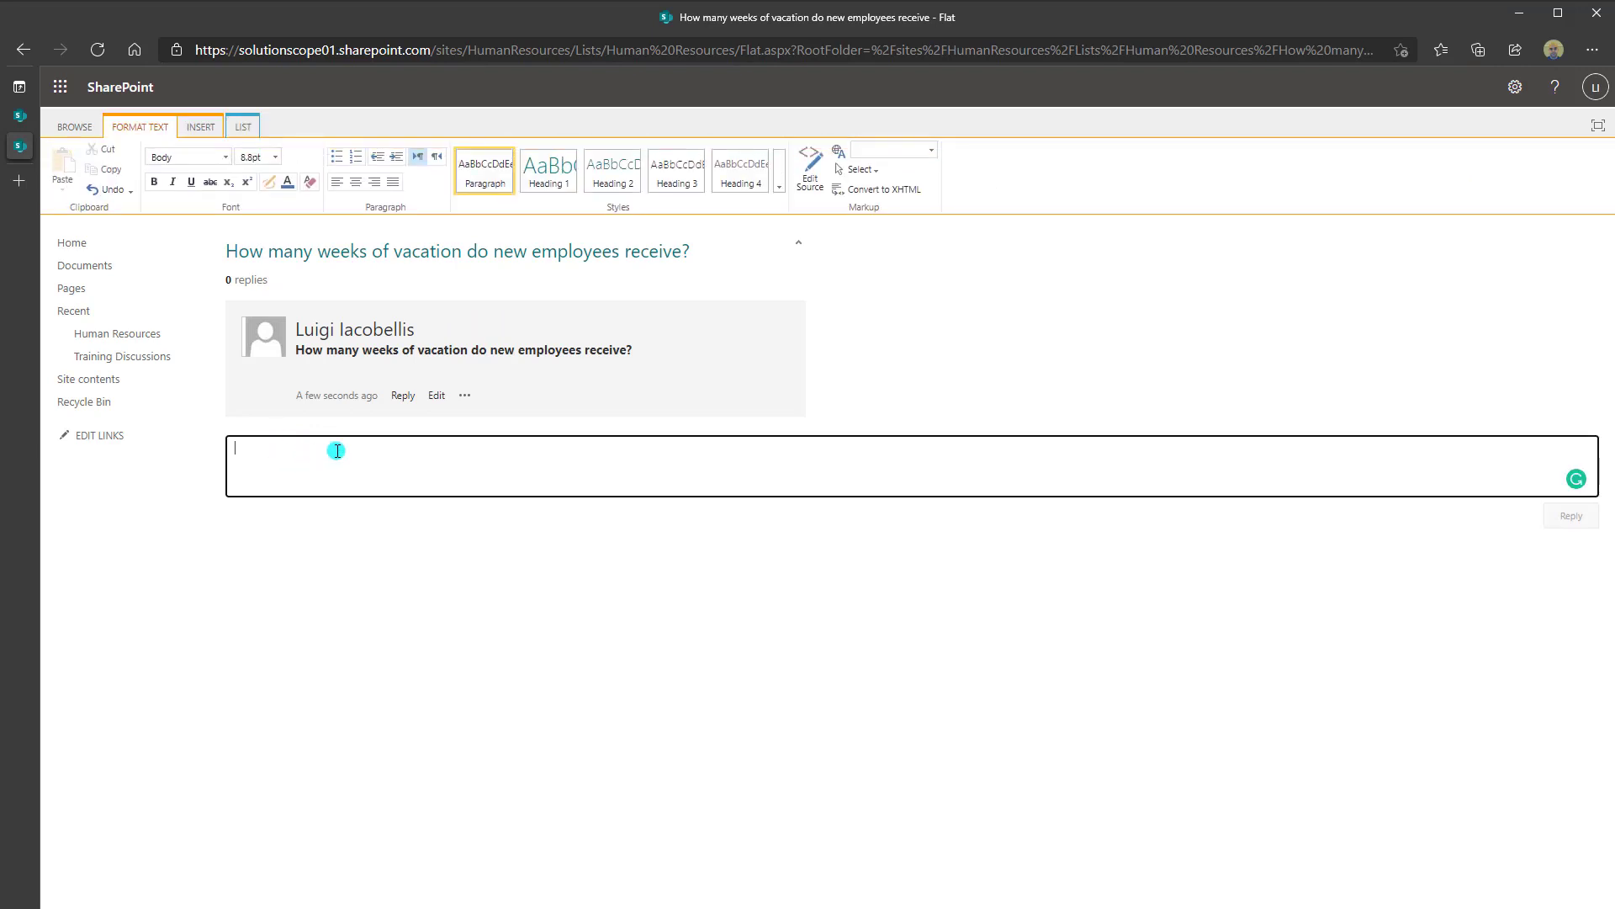
pyautogui.write('Any update on this?')
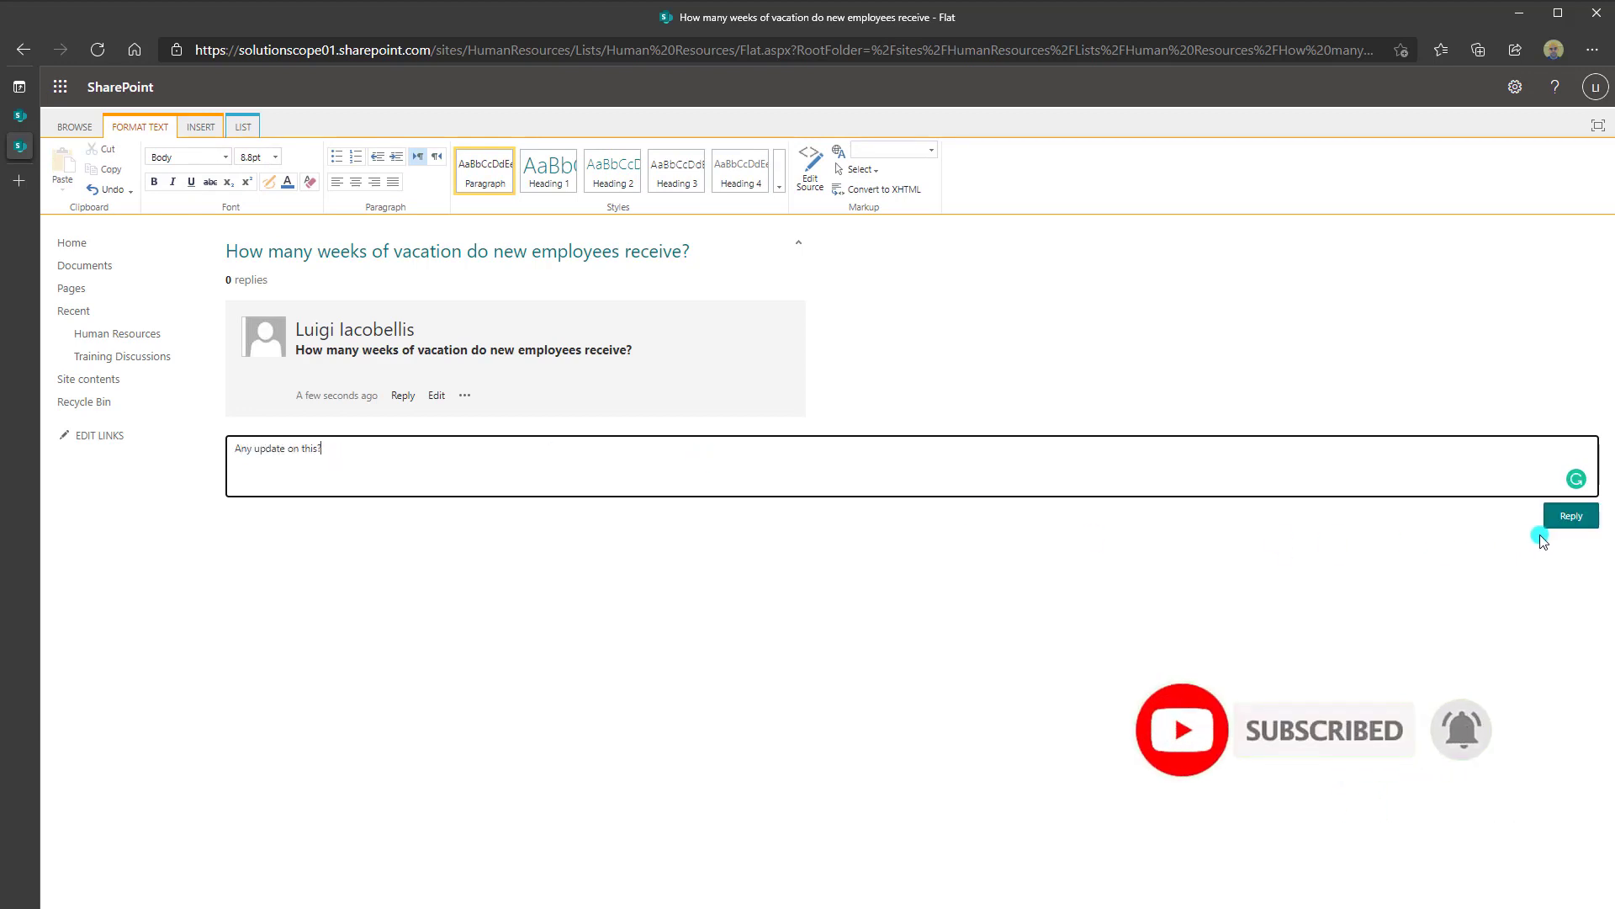
pyautogui.click(1565, 517)
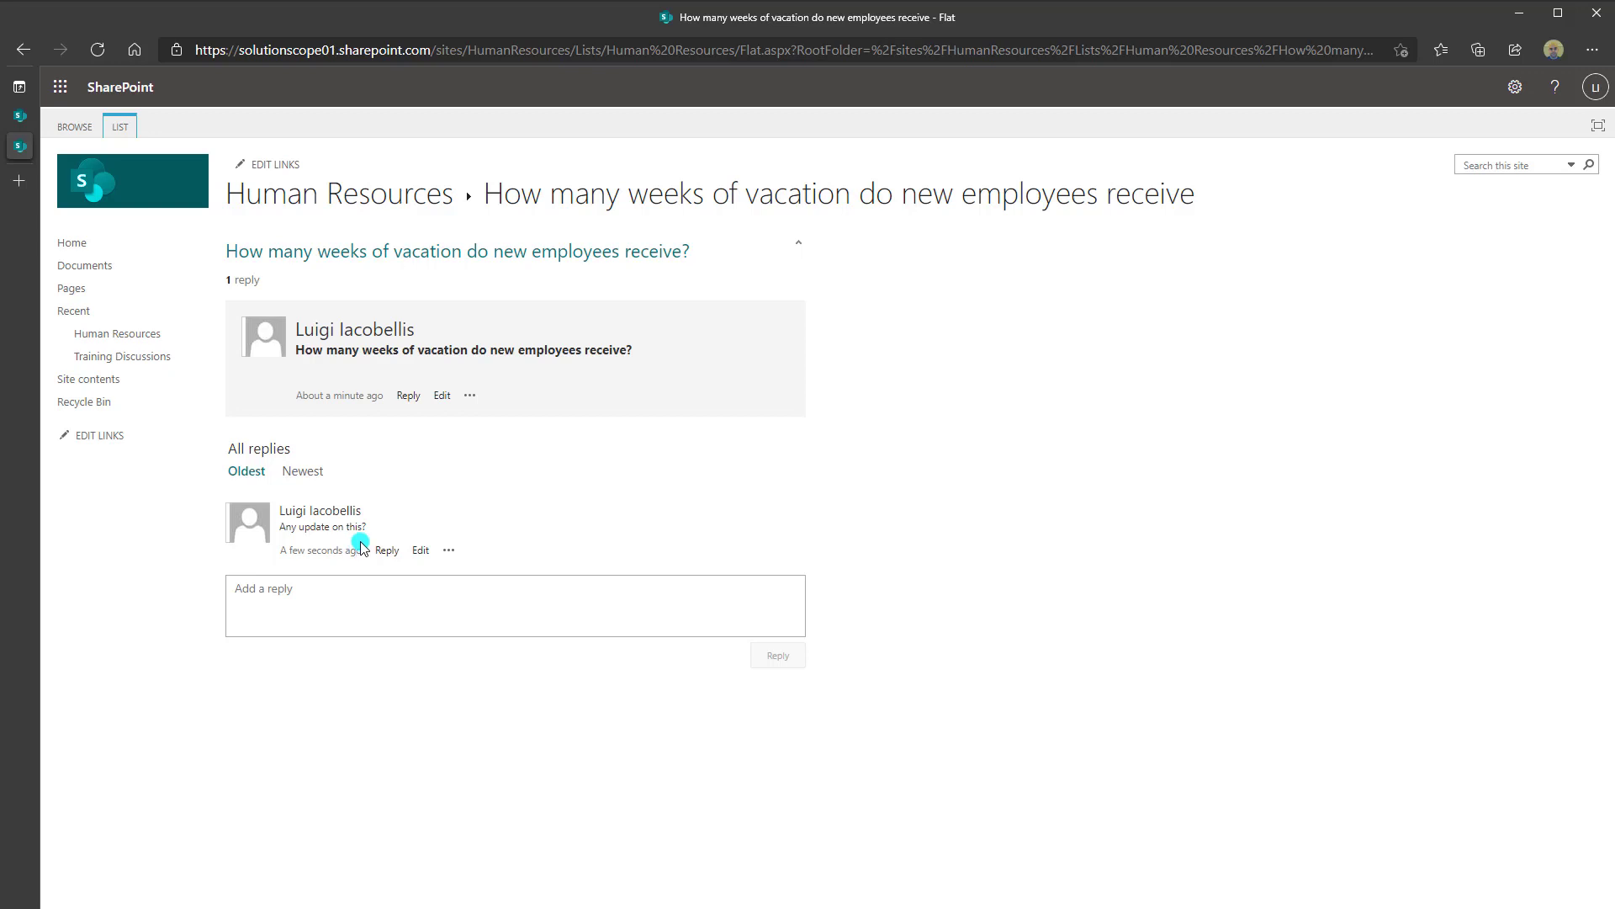
# View the original vacation post in its edit form and leave it without making changes
pyautogui.click(444, 398)
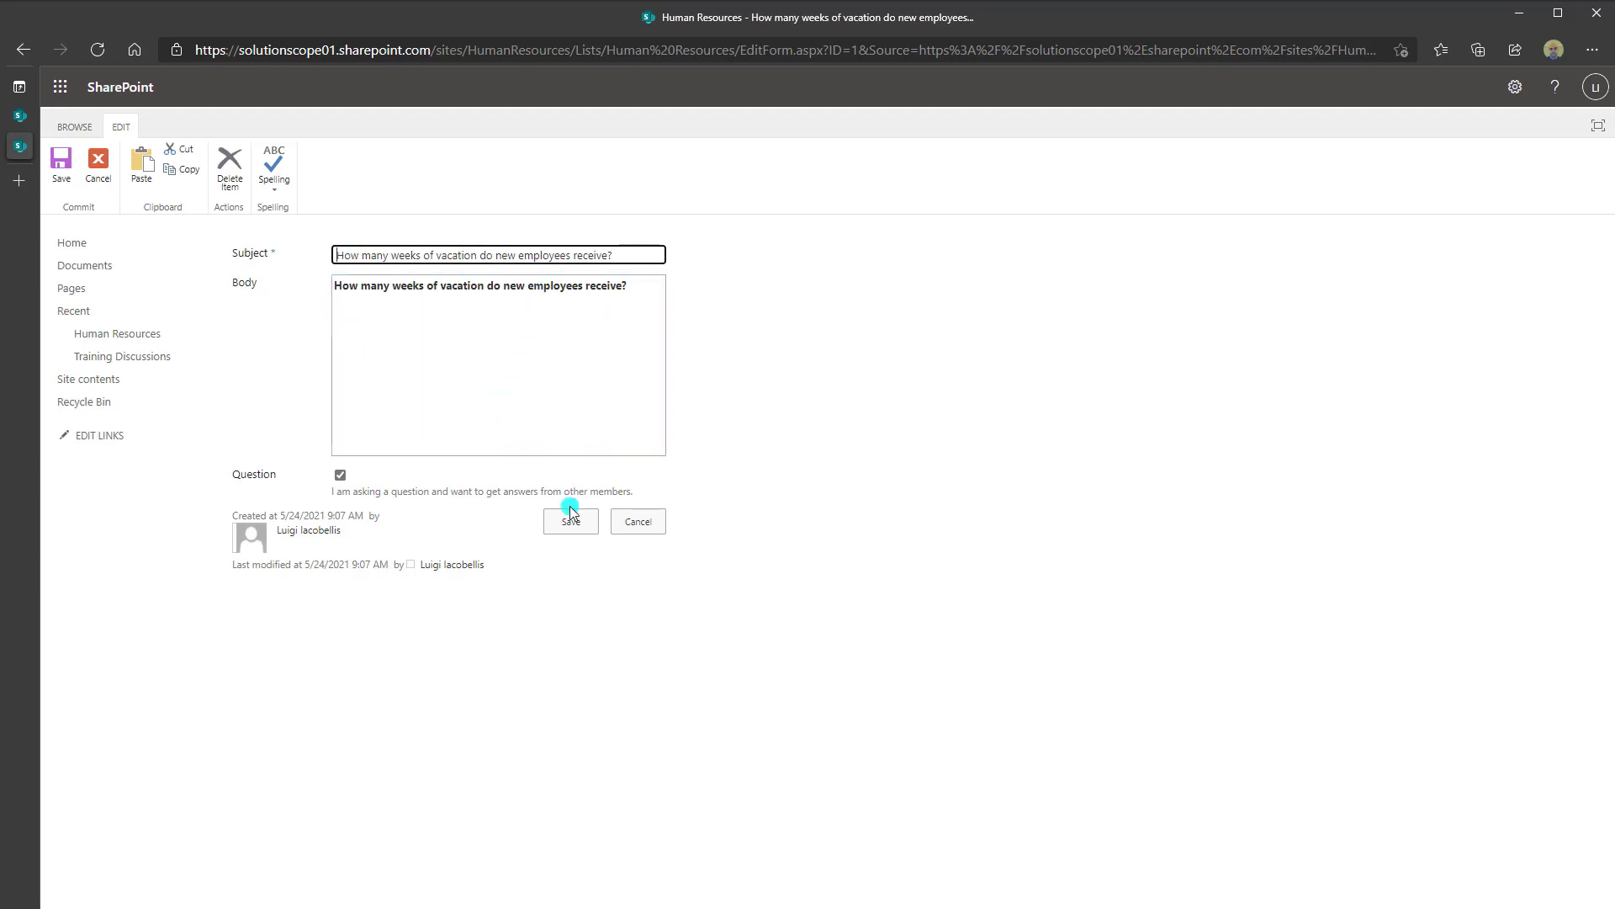
pyautogui.click(653, 527)
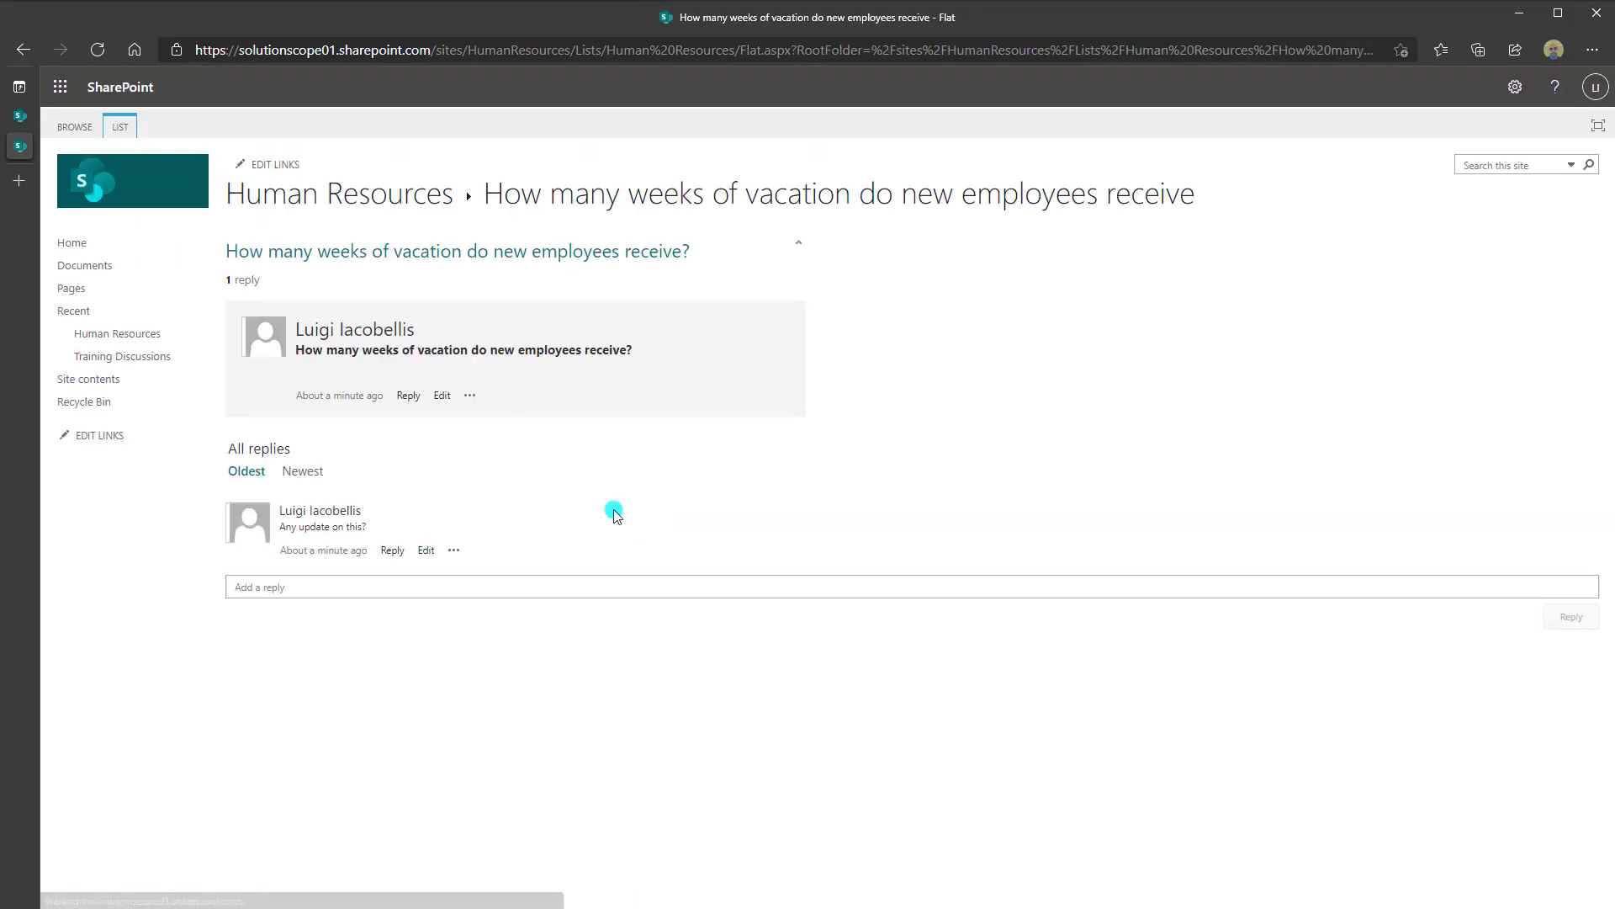
# Review the alert settings available for the vacation weeks post and leave the form without creating an alert
pyautogui.click(469, 397)
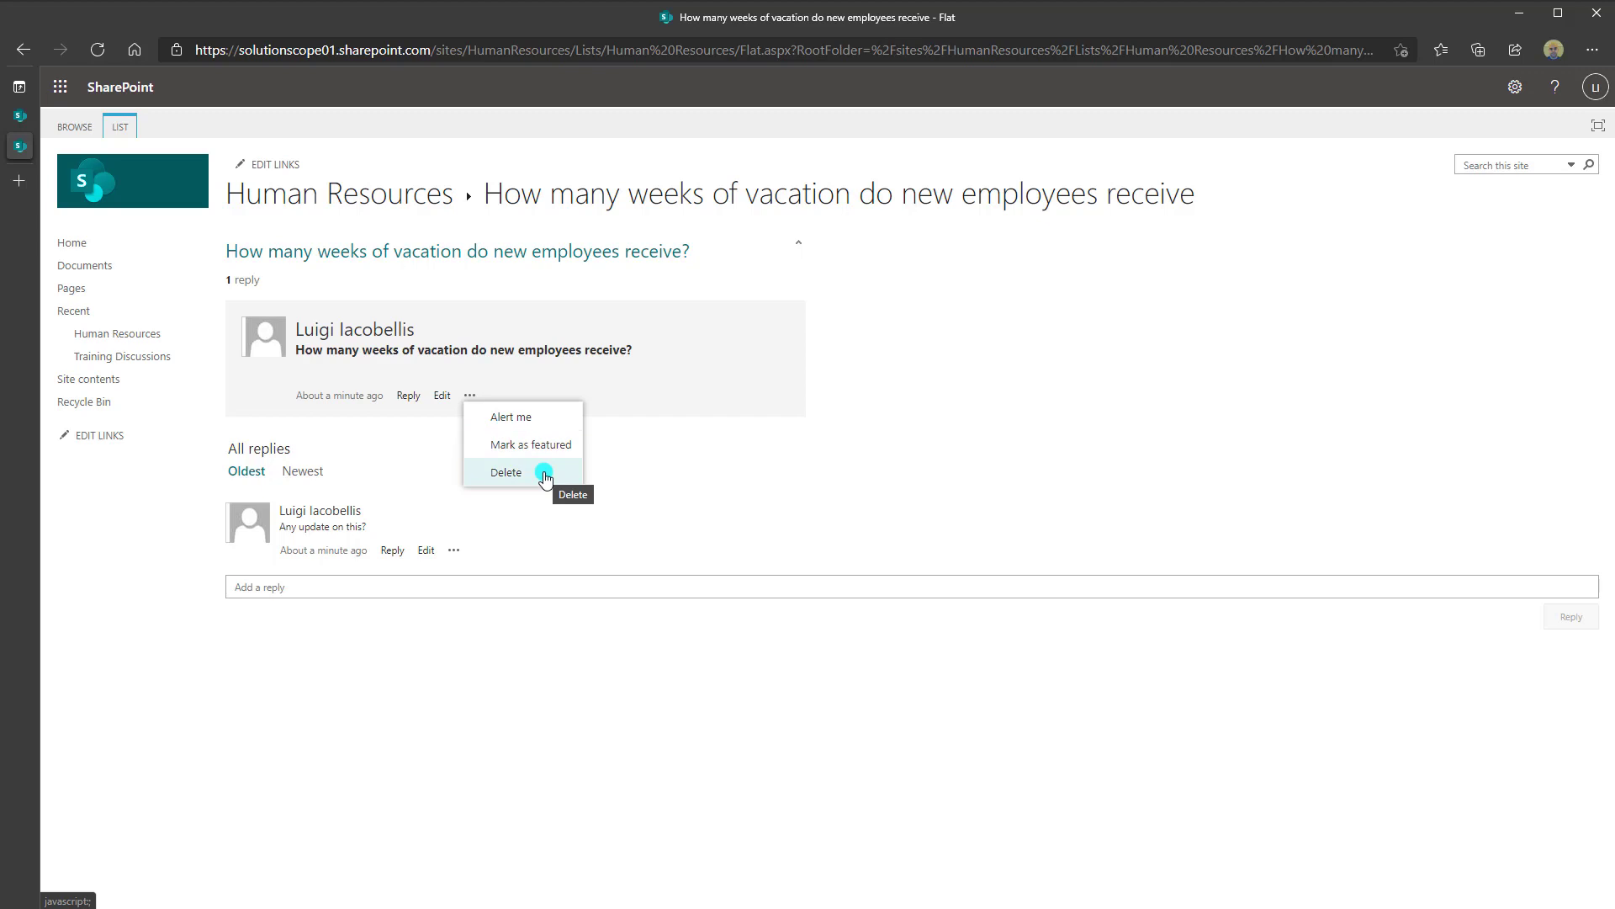
pyautogui.click(532, 418)
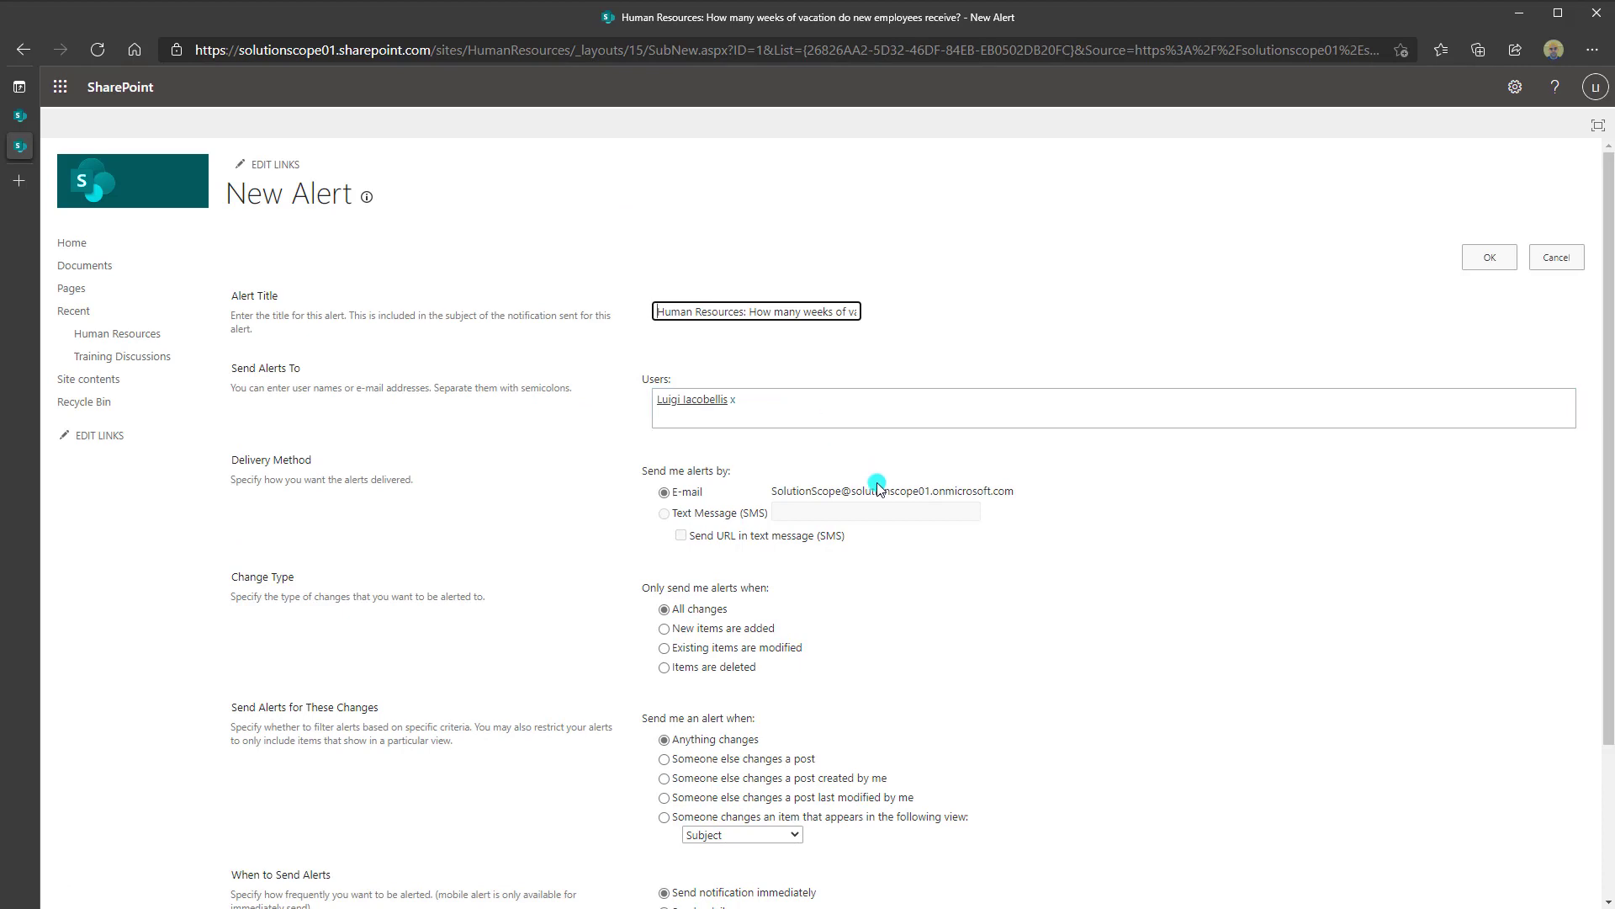
pyautogui.scroll(-1, 903, 513)
pyautogui.scroll(-1, 903, 514)
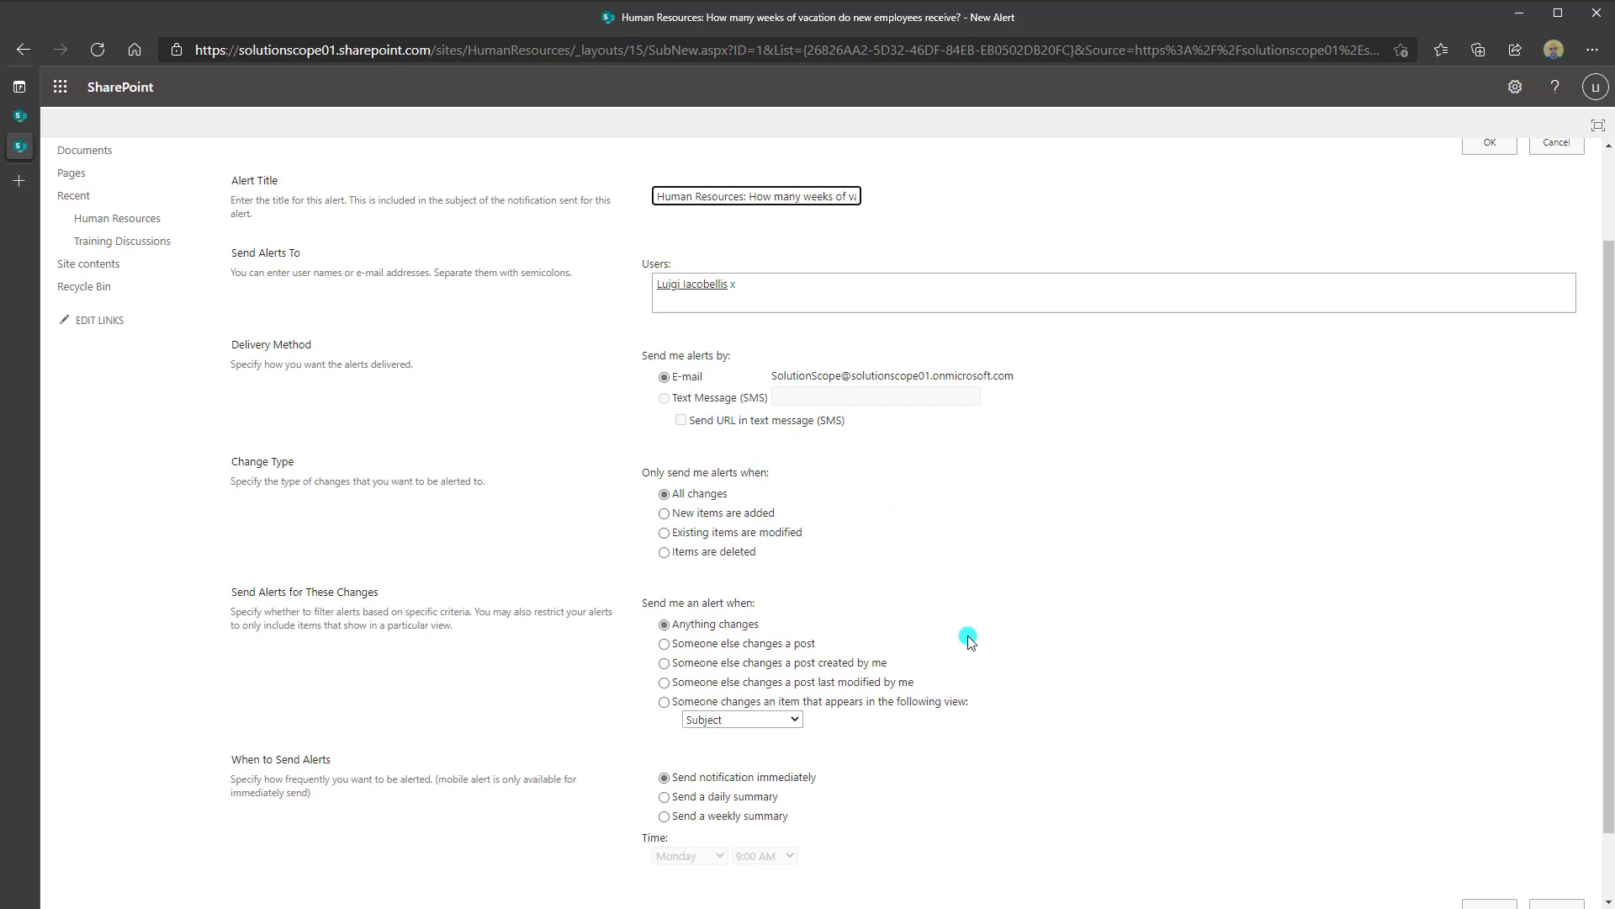
pyautogui.scroll(-1, 970, 641)
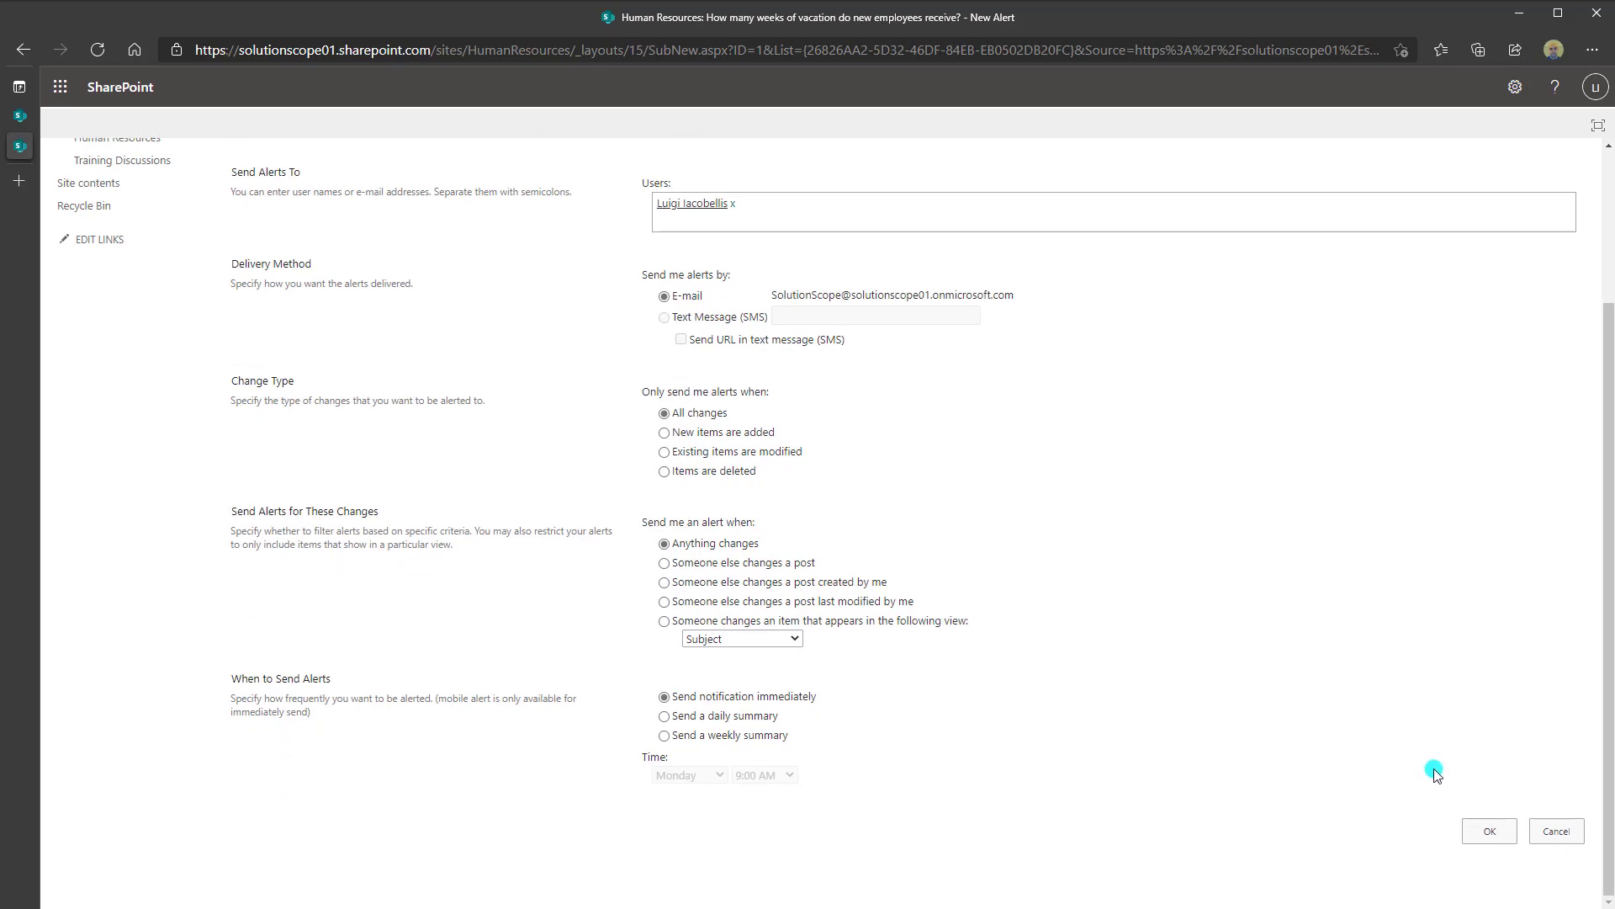
pyautogui.click(1557, 832)
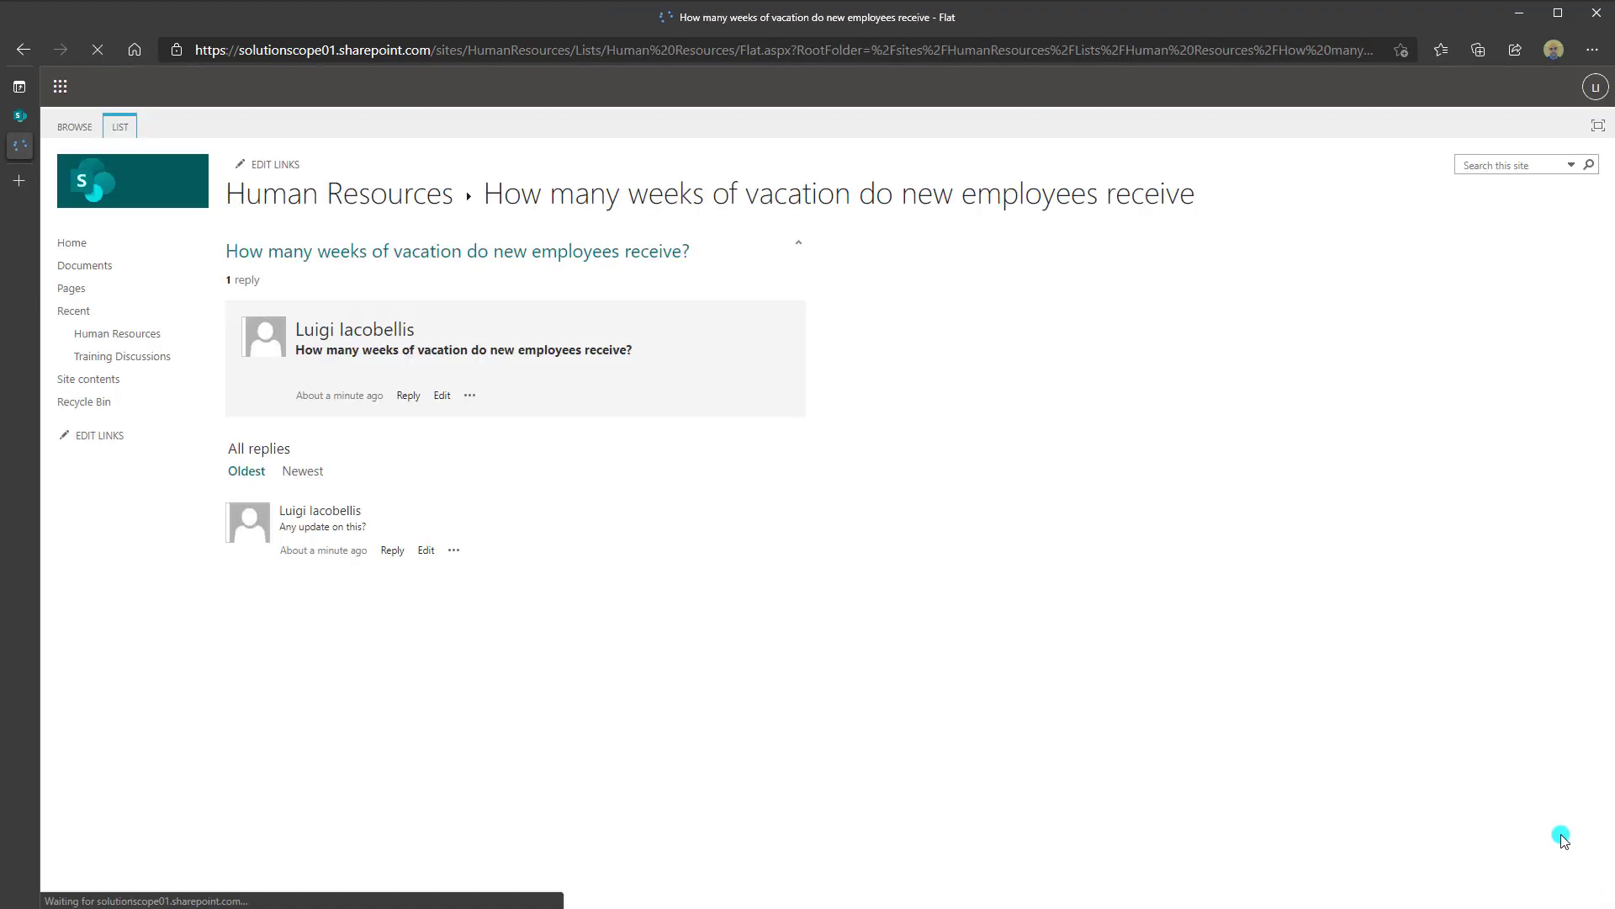
# Mark the vacation weeks post as featured and show the Featured discussions on the Human Resources board
pyautogui.click(452, 401)
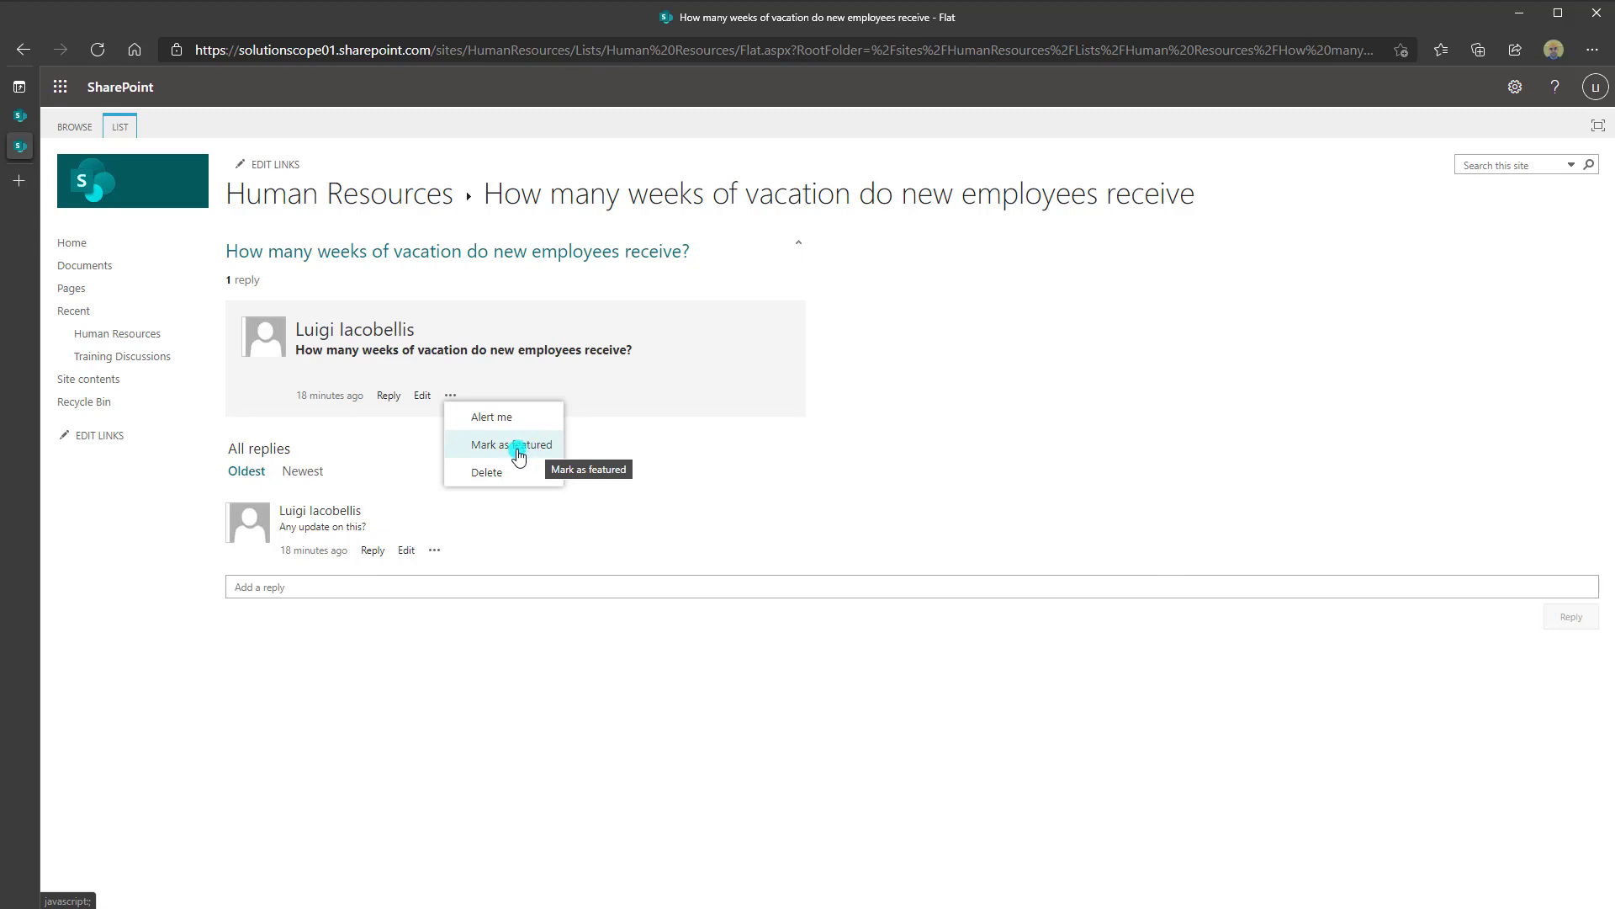
pyautogui.click(514, 446)
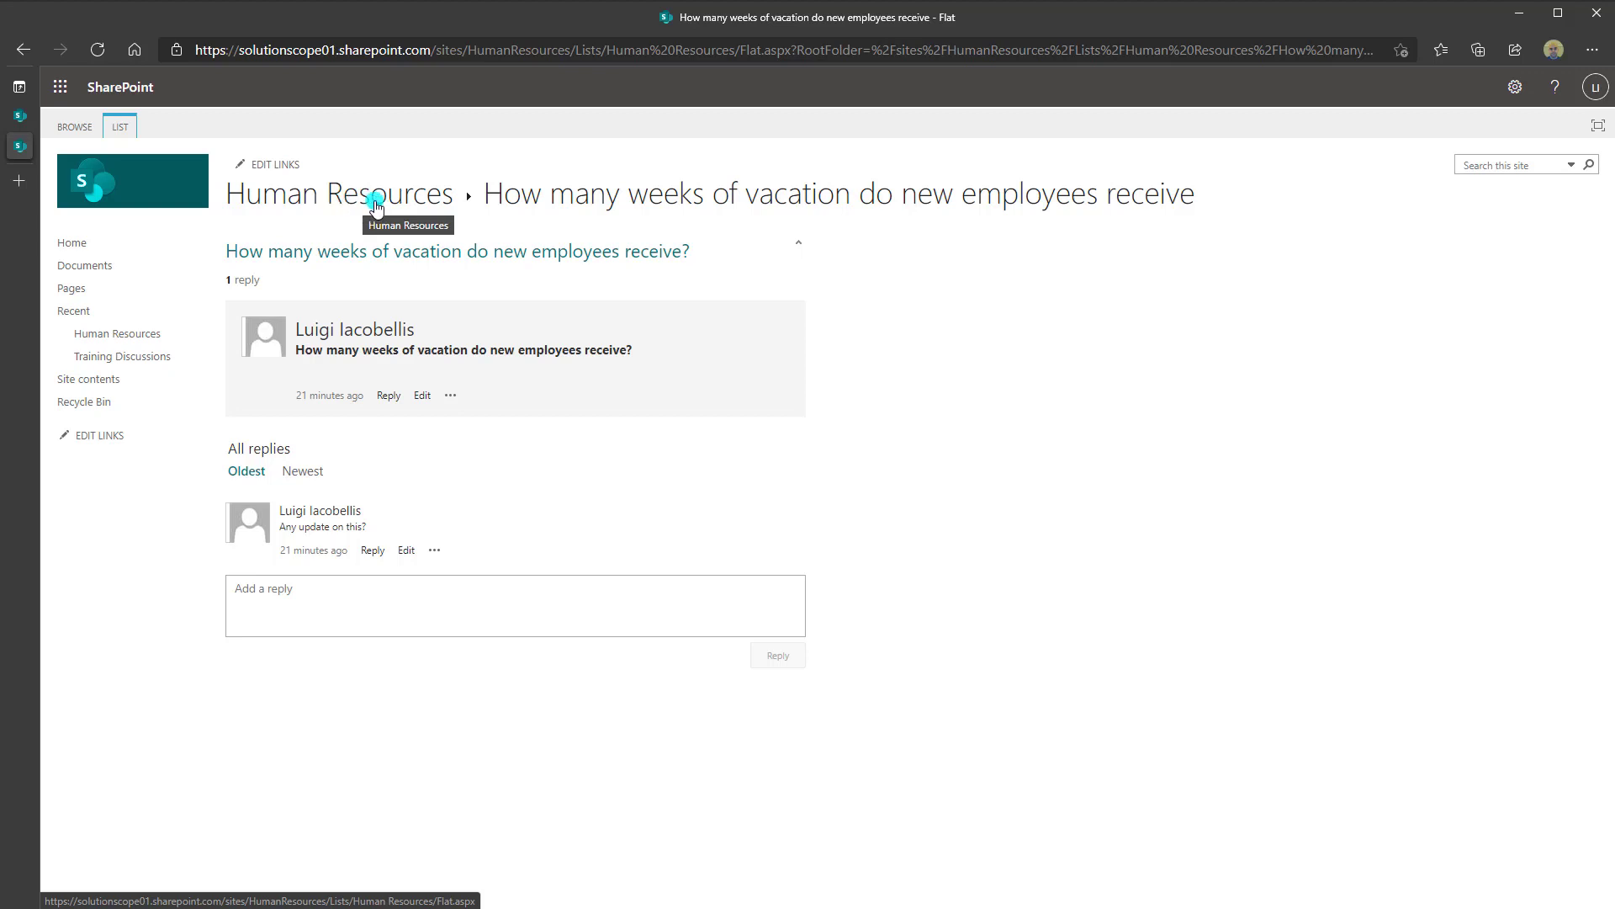
pyautogui.click(426, 202)
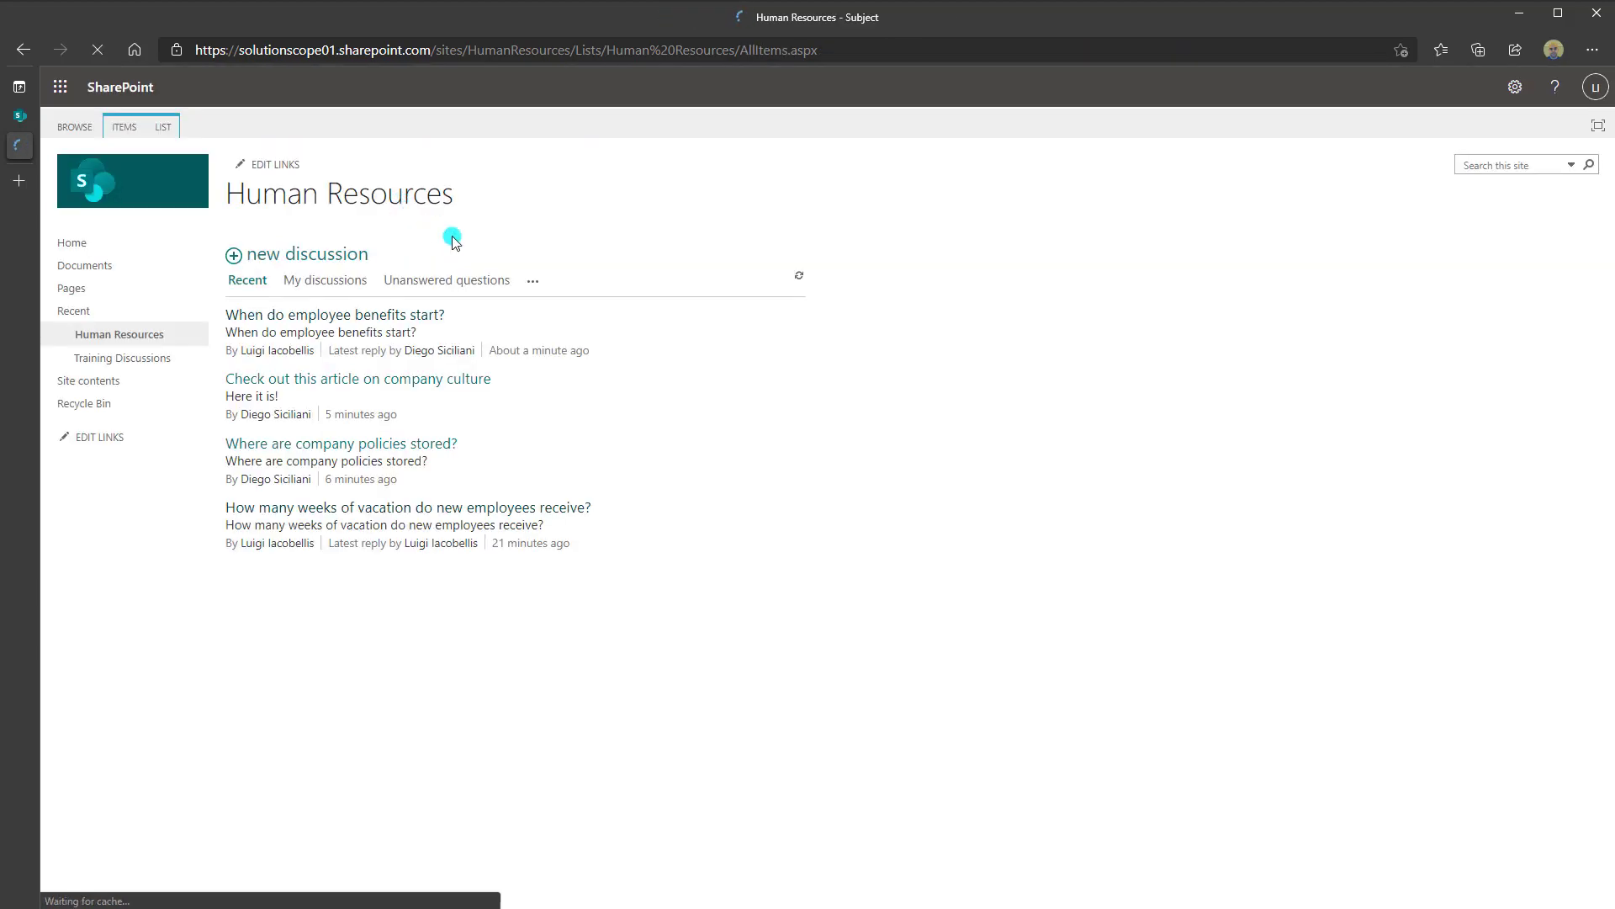
pyautogui.click(532, 283)
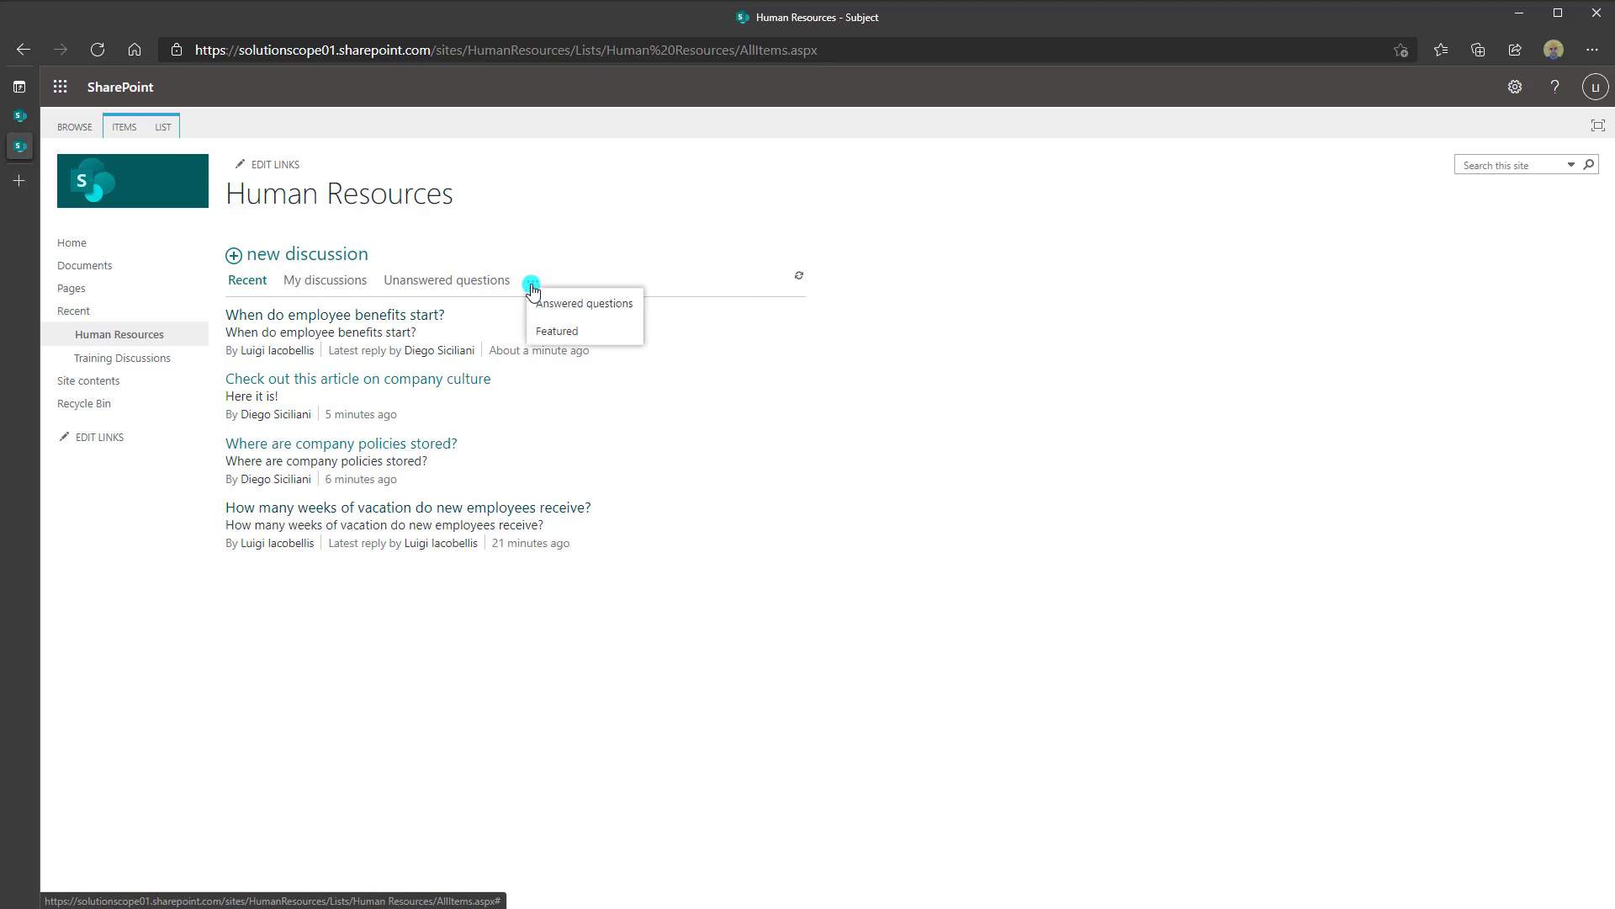
pyautogui.click(569, 332)
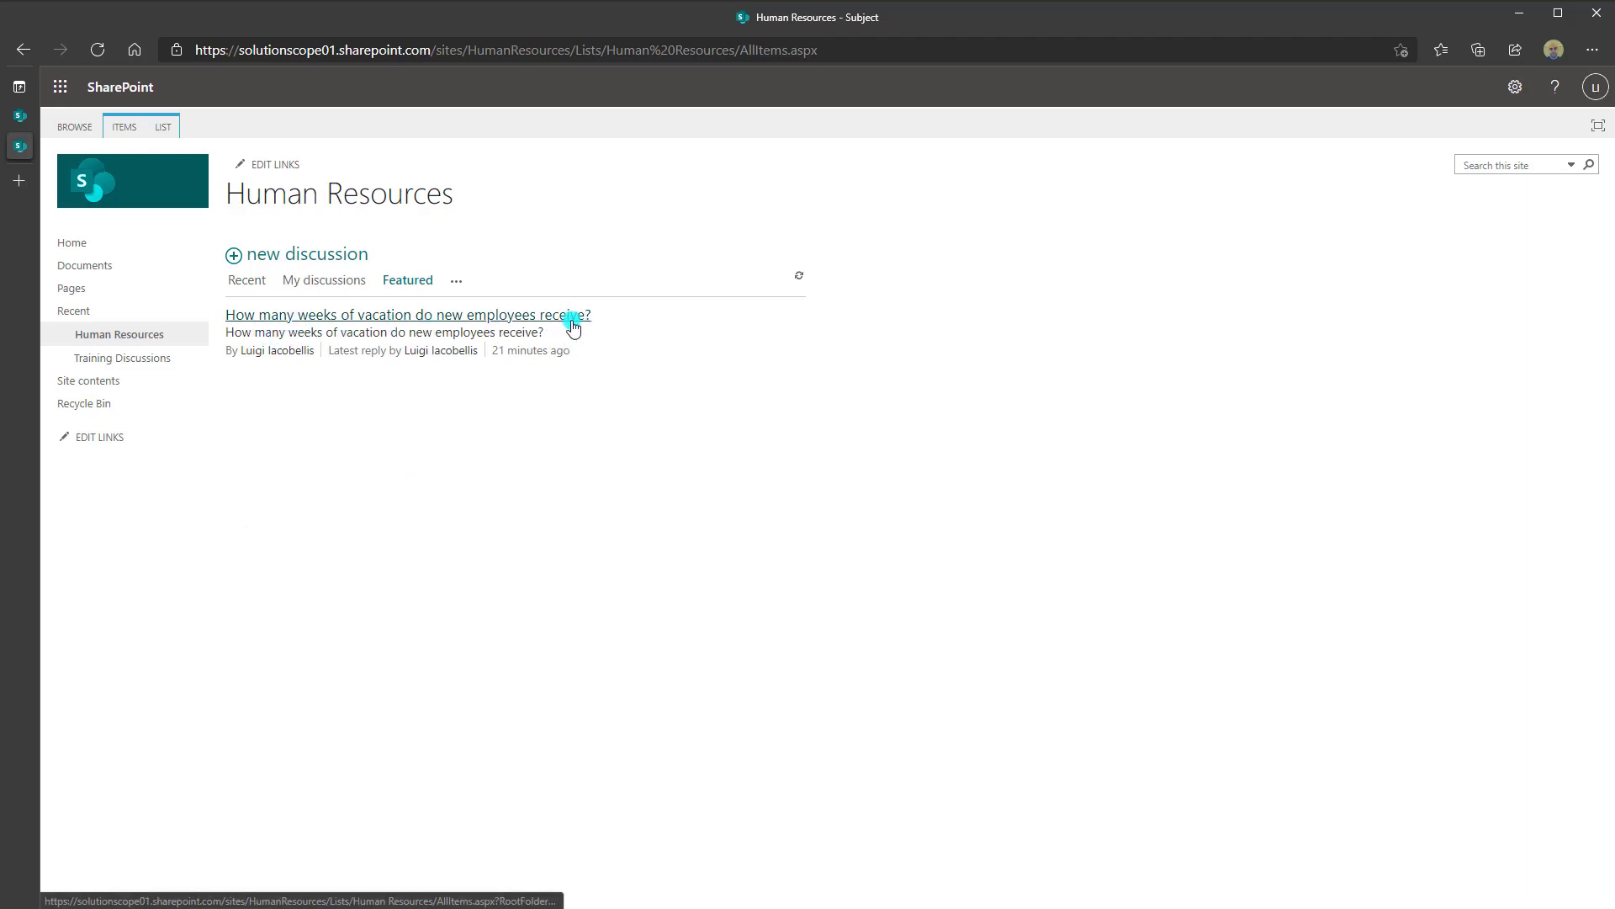
pyautogui.click(458, 286)
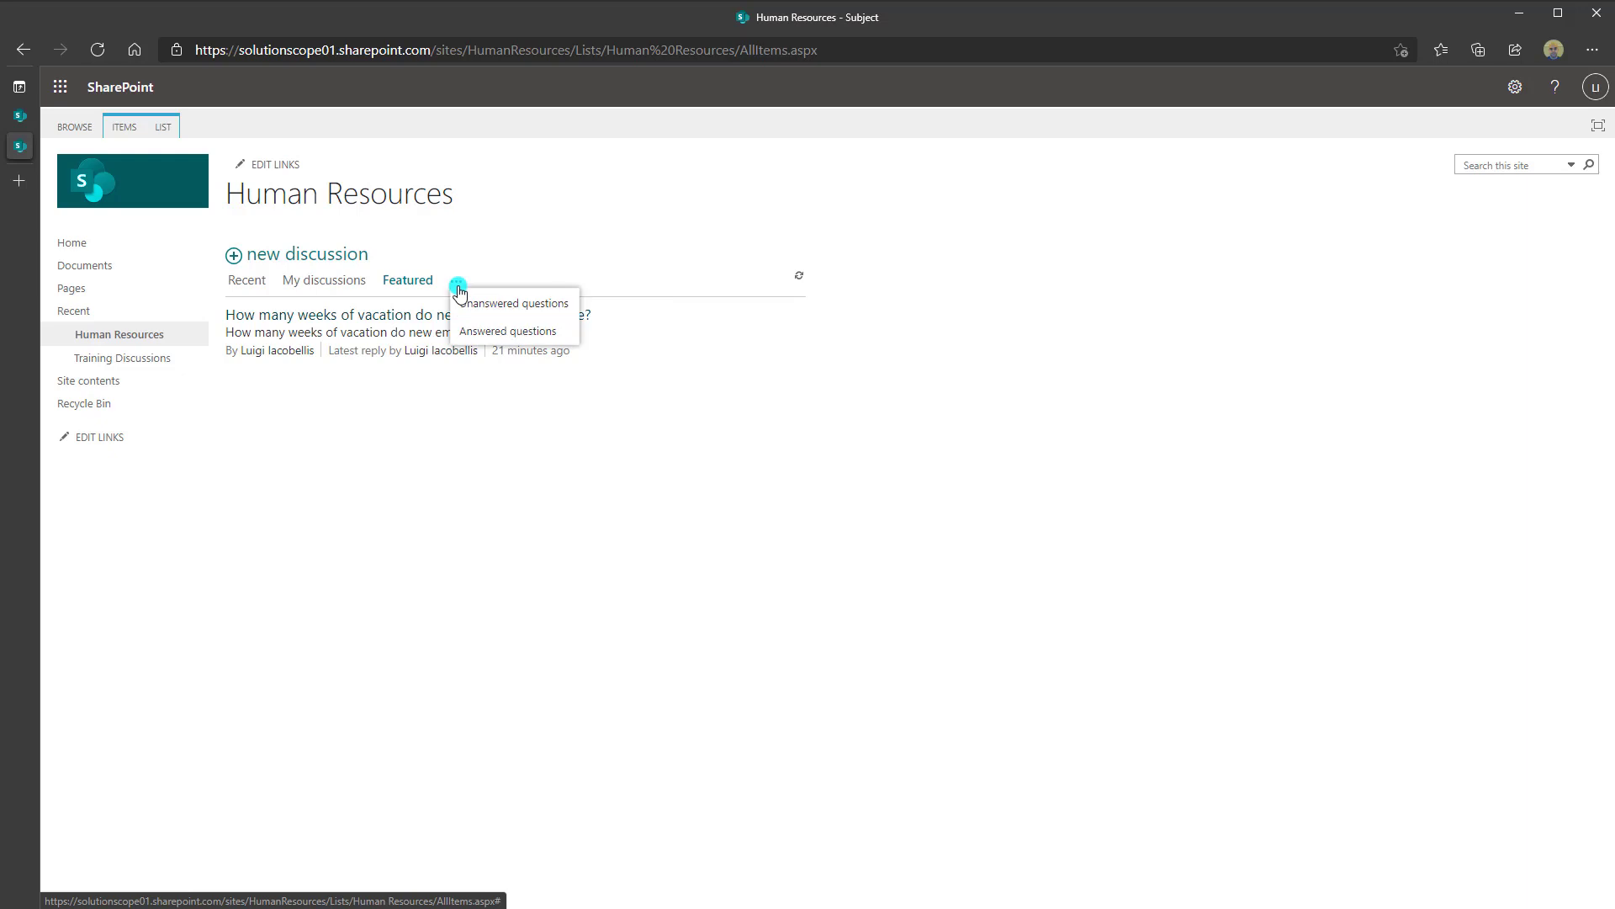
pyautogui.click(410, 291)
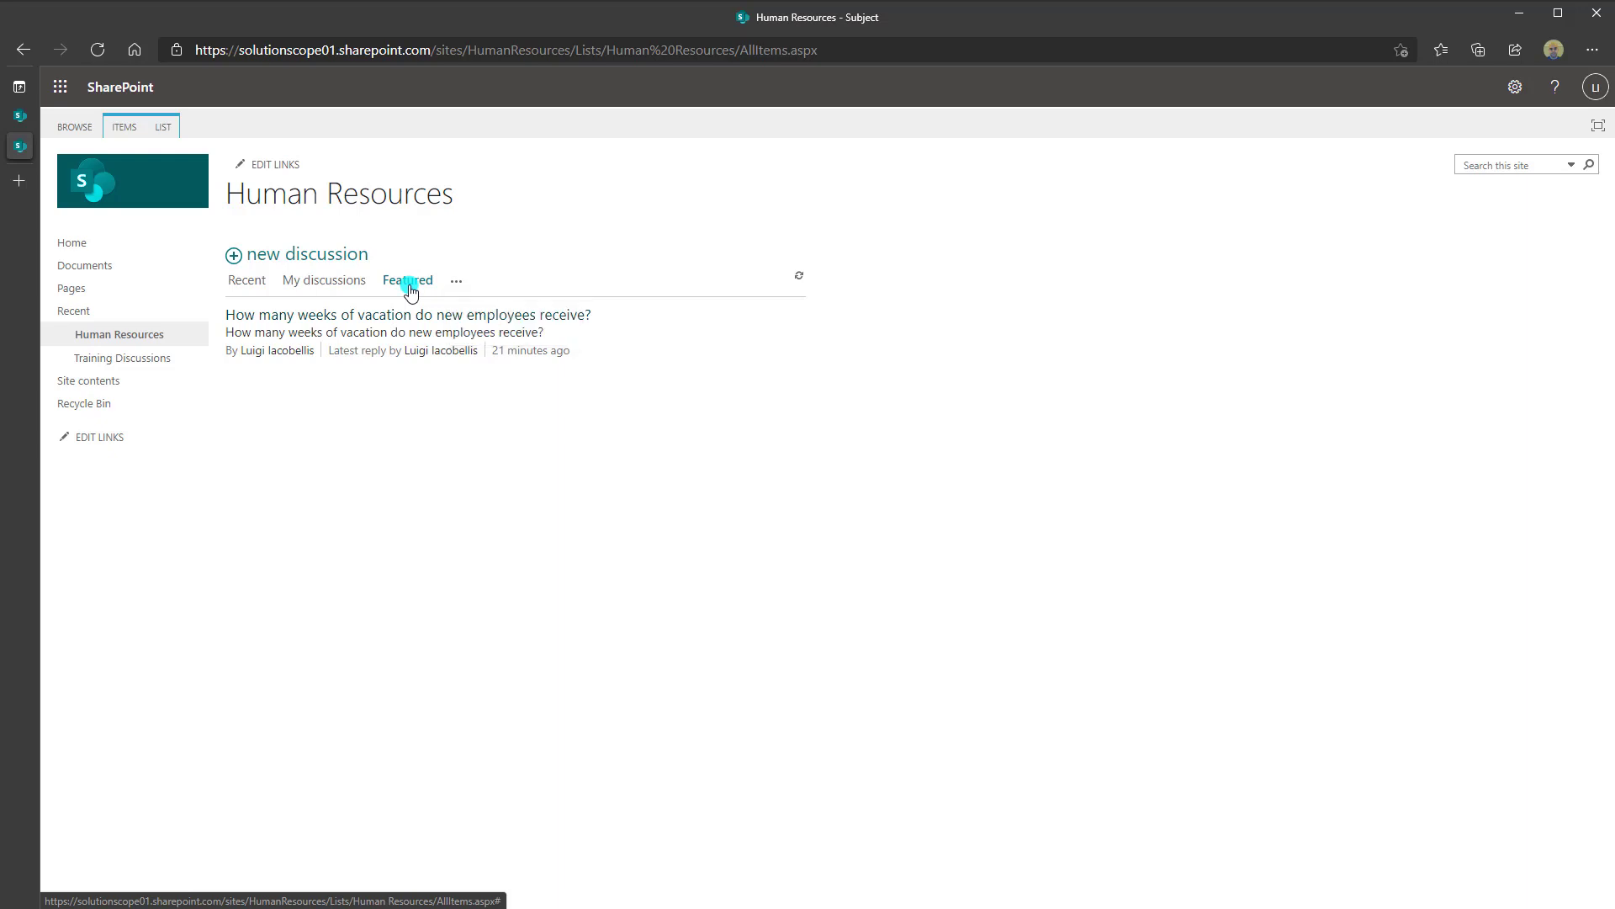
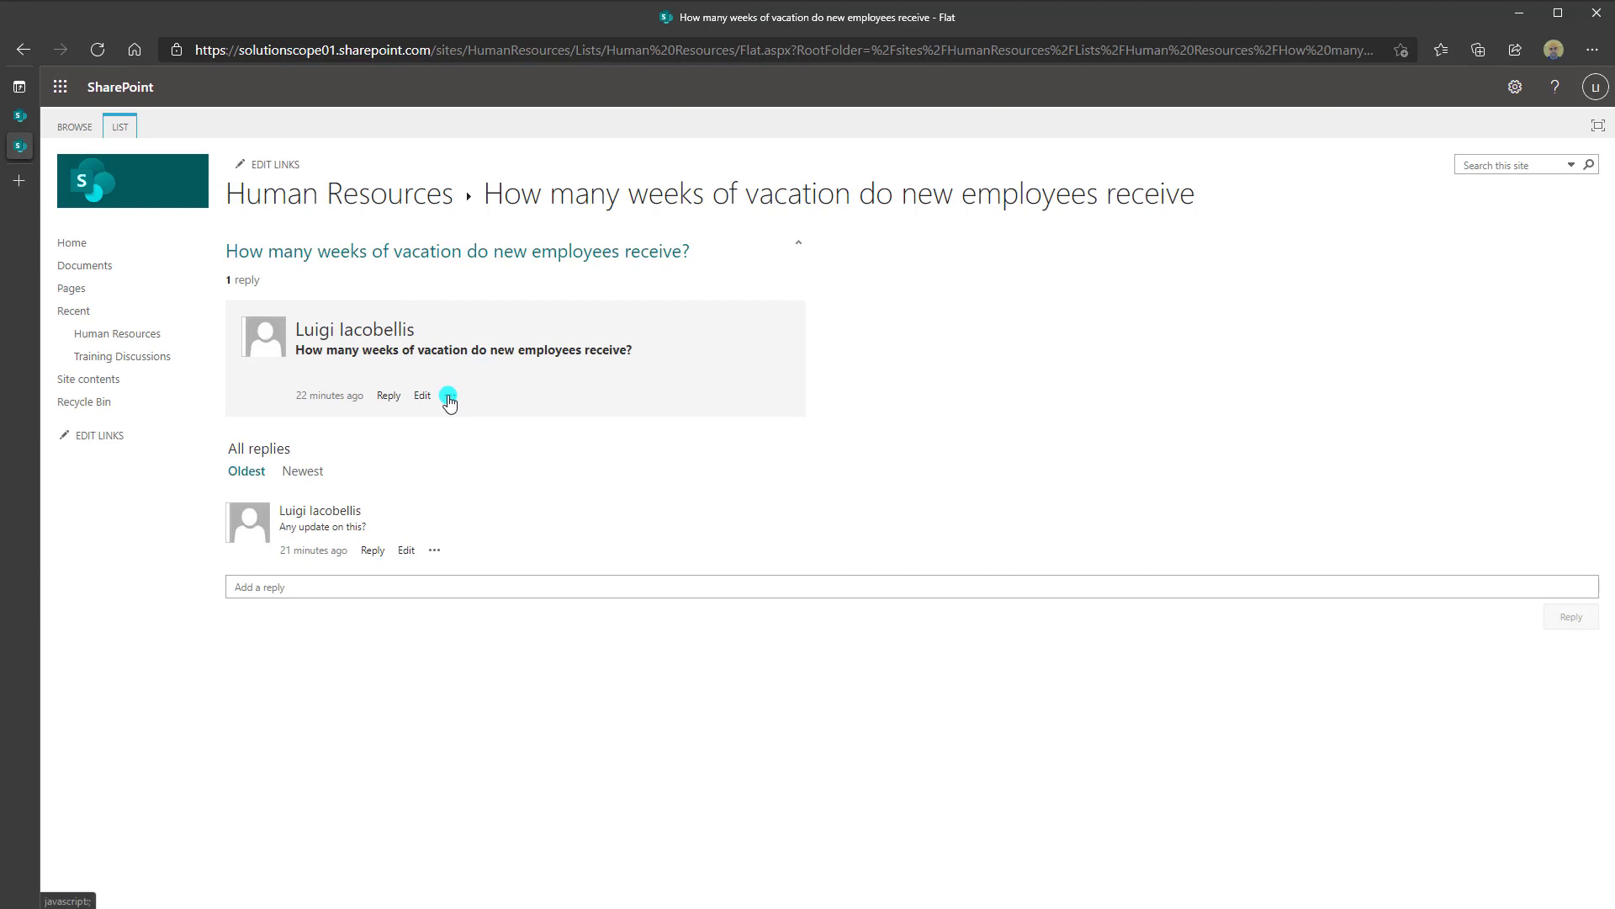
# Unmark the vacation weeks post as featured
pyautogui.click(449, 395)
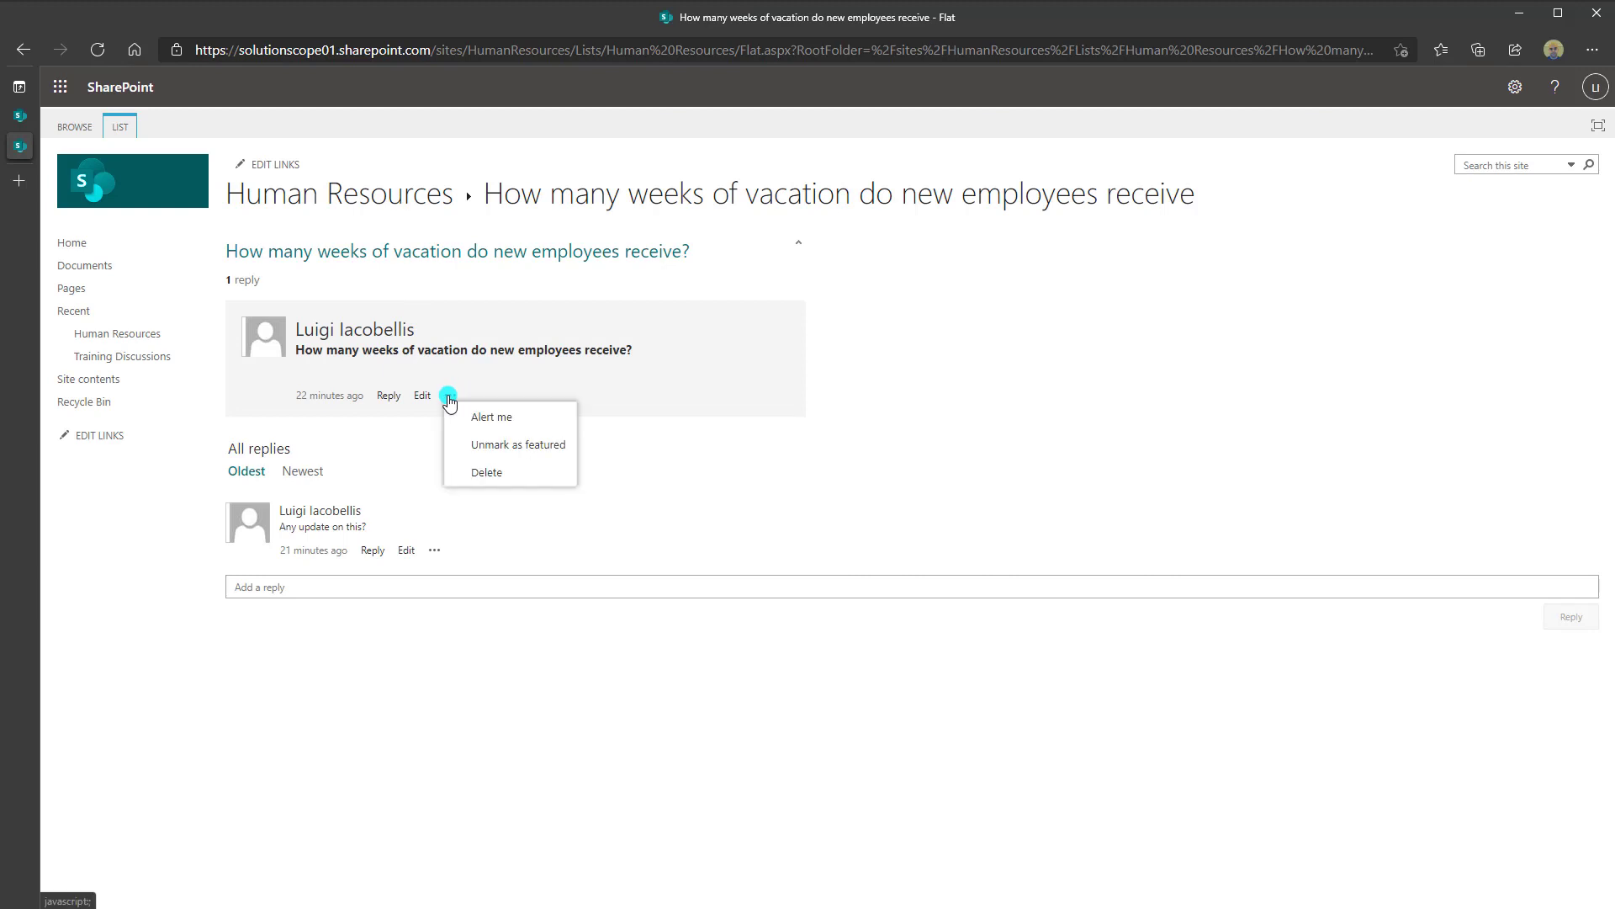
pyautogui.click(491, 450)
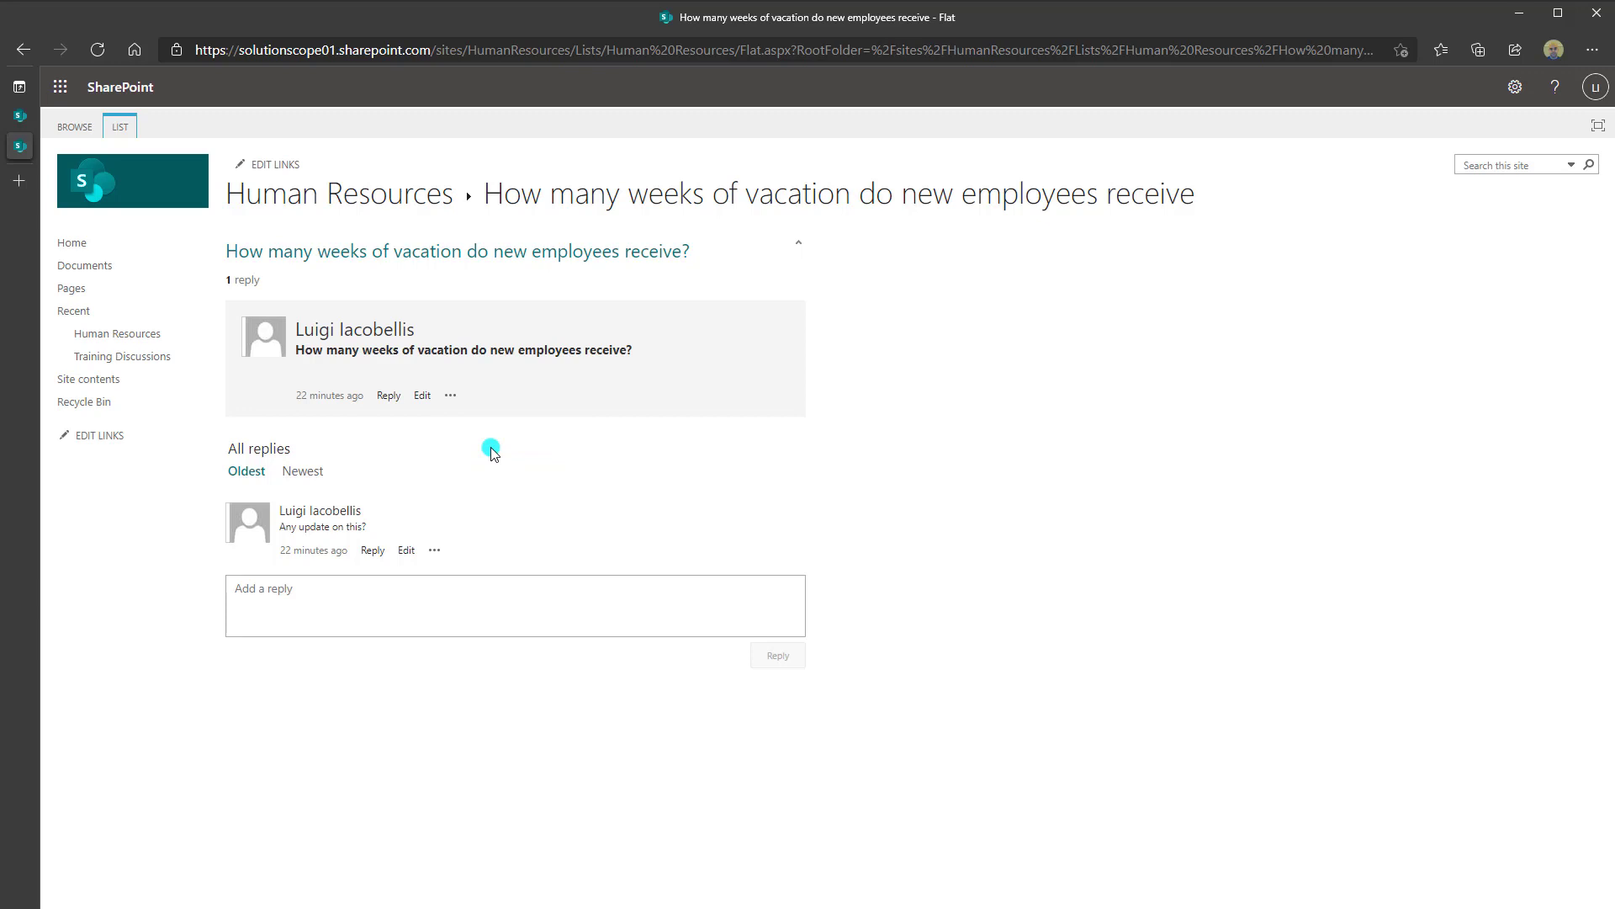
# Open the board's "When do employee benefits start?" discussion and mark its reply as the best reply
pyautogui.click(380, 200)
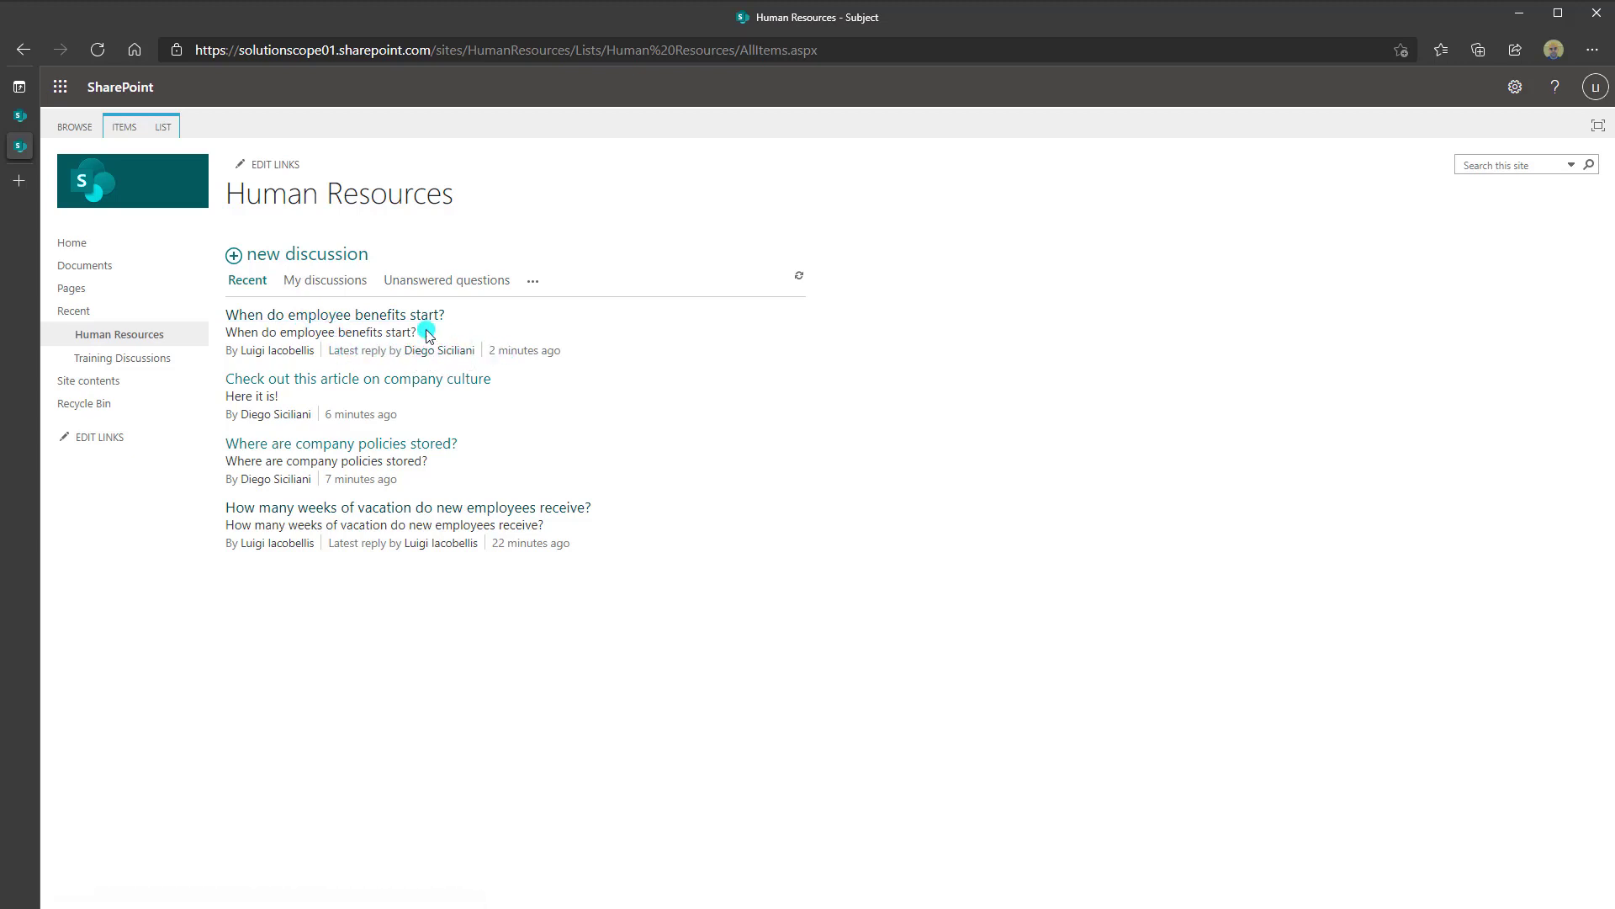
pyautogui.click(393, 317)
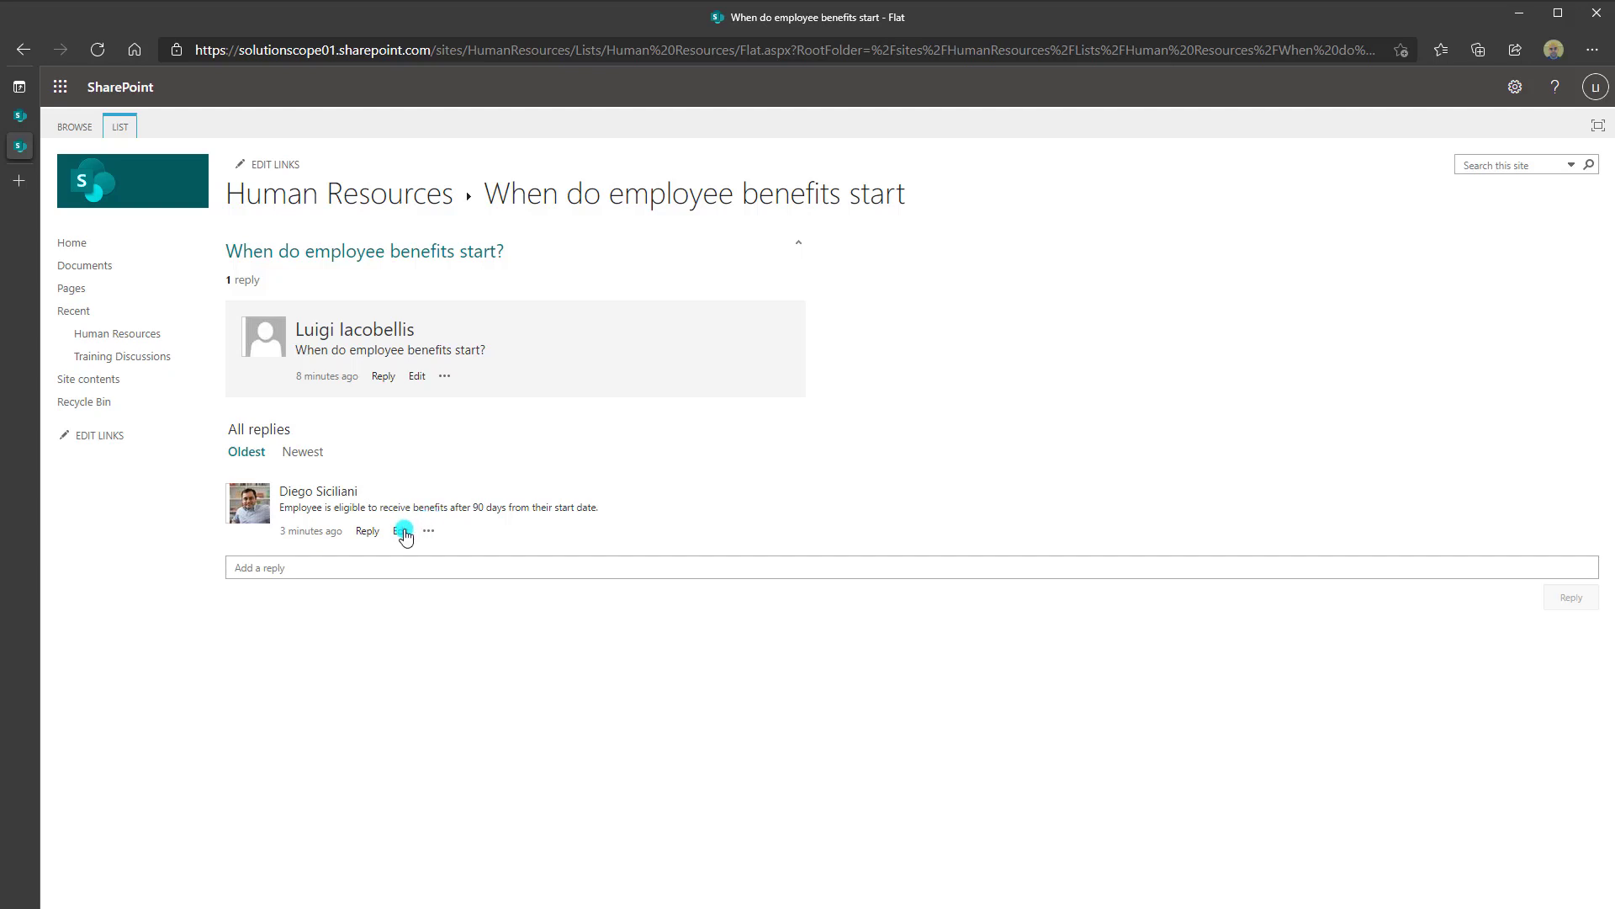
pyautogui.click(408, 536)
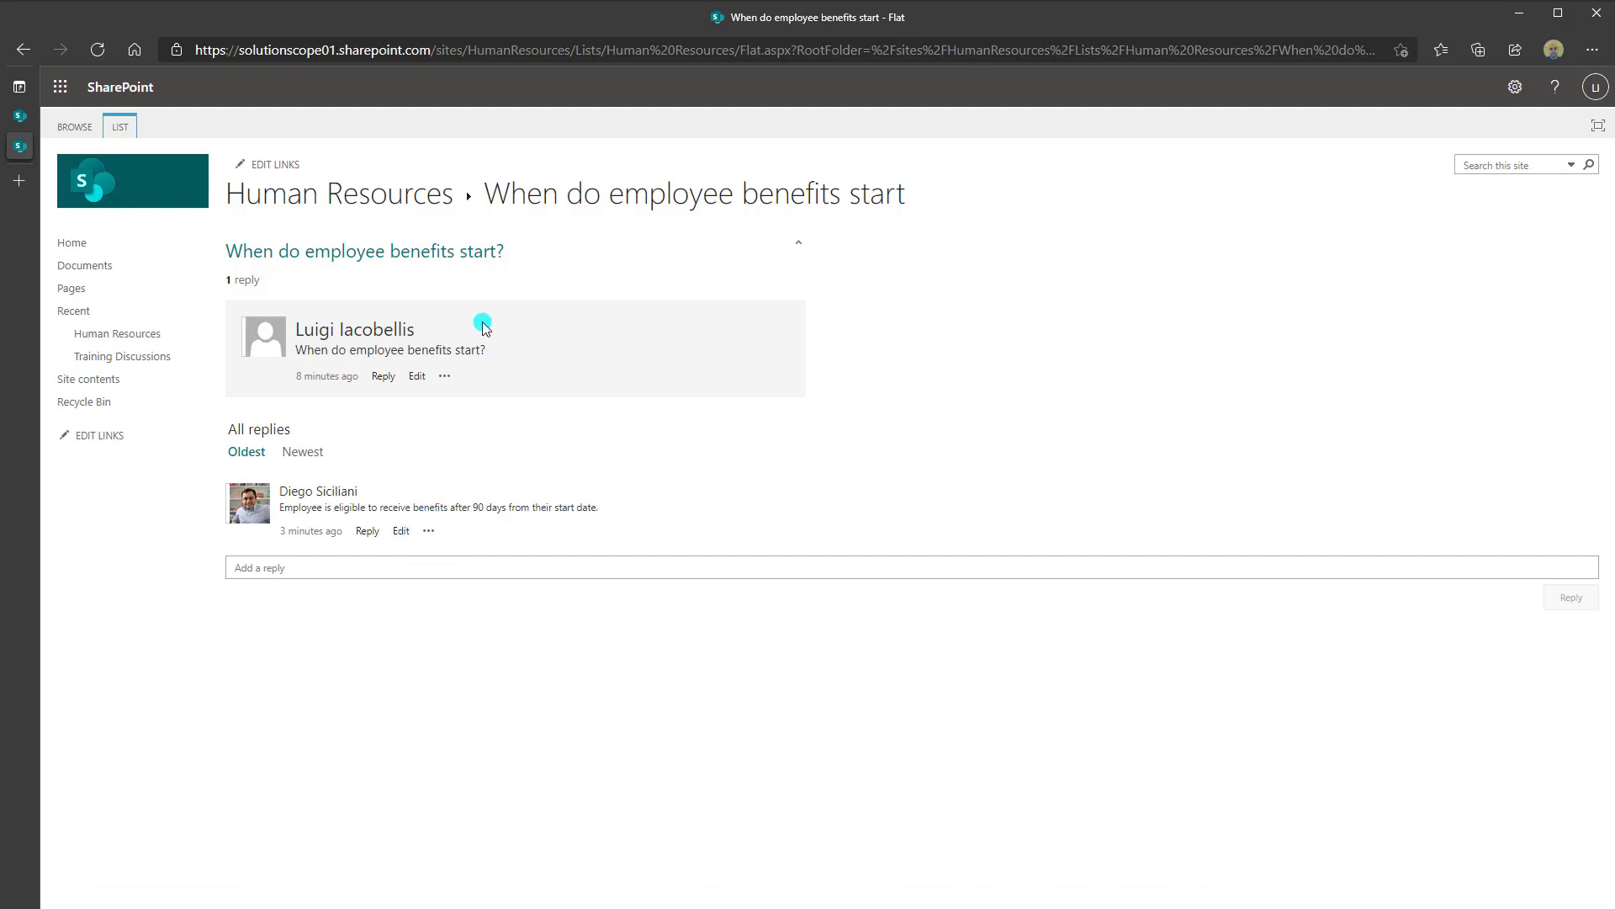
pyautogui.click(427, 533)
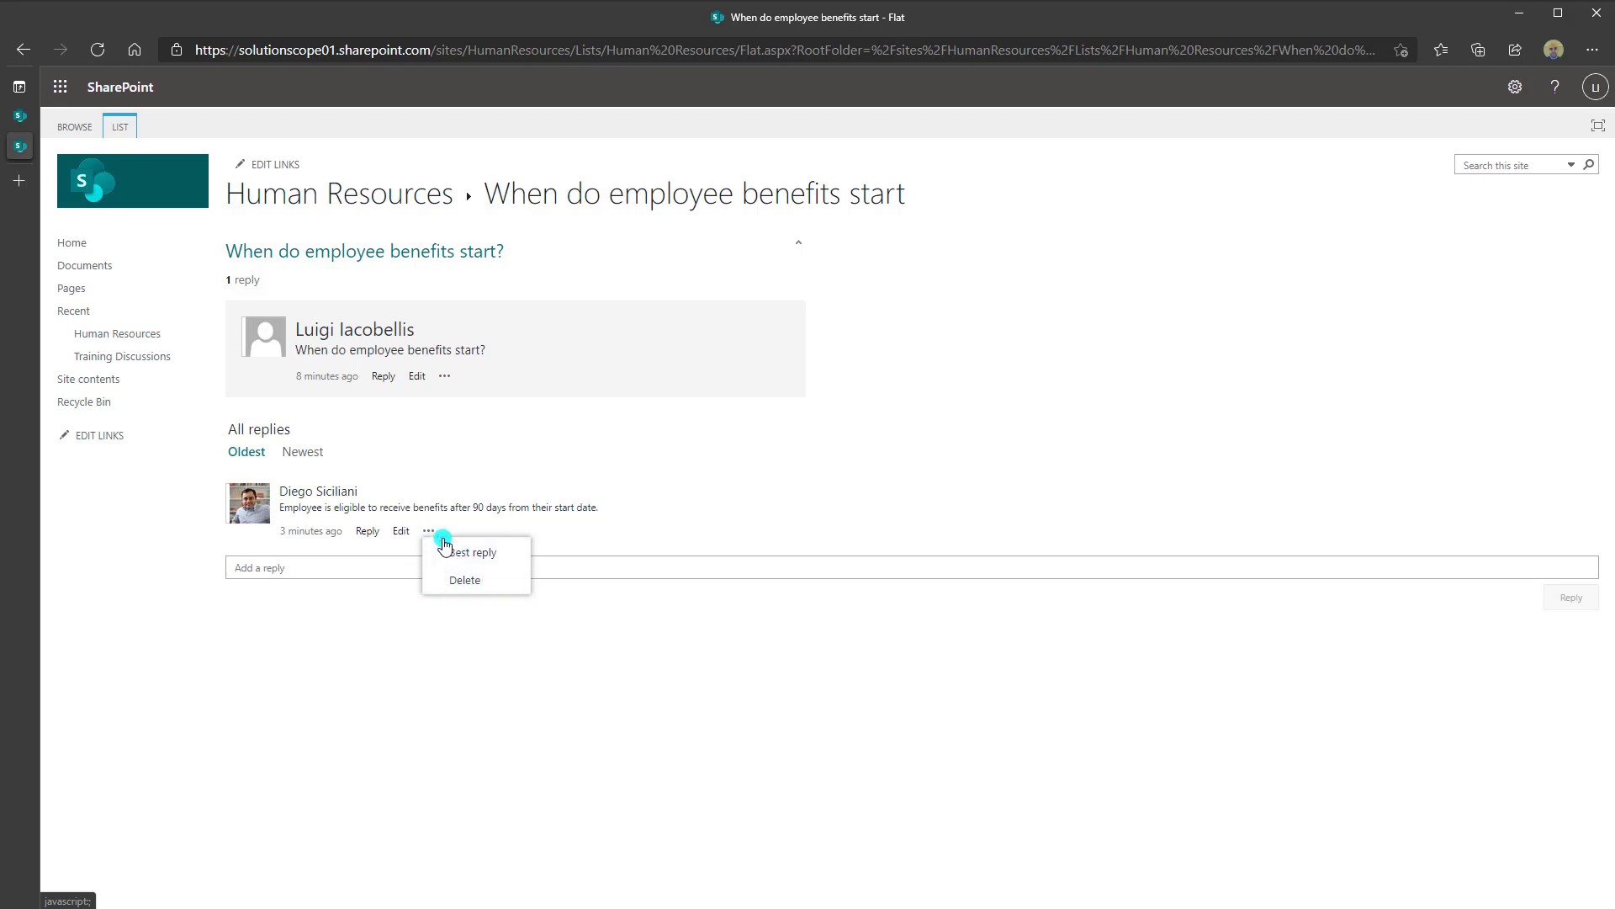
pyautogui.click(502, 560)
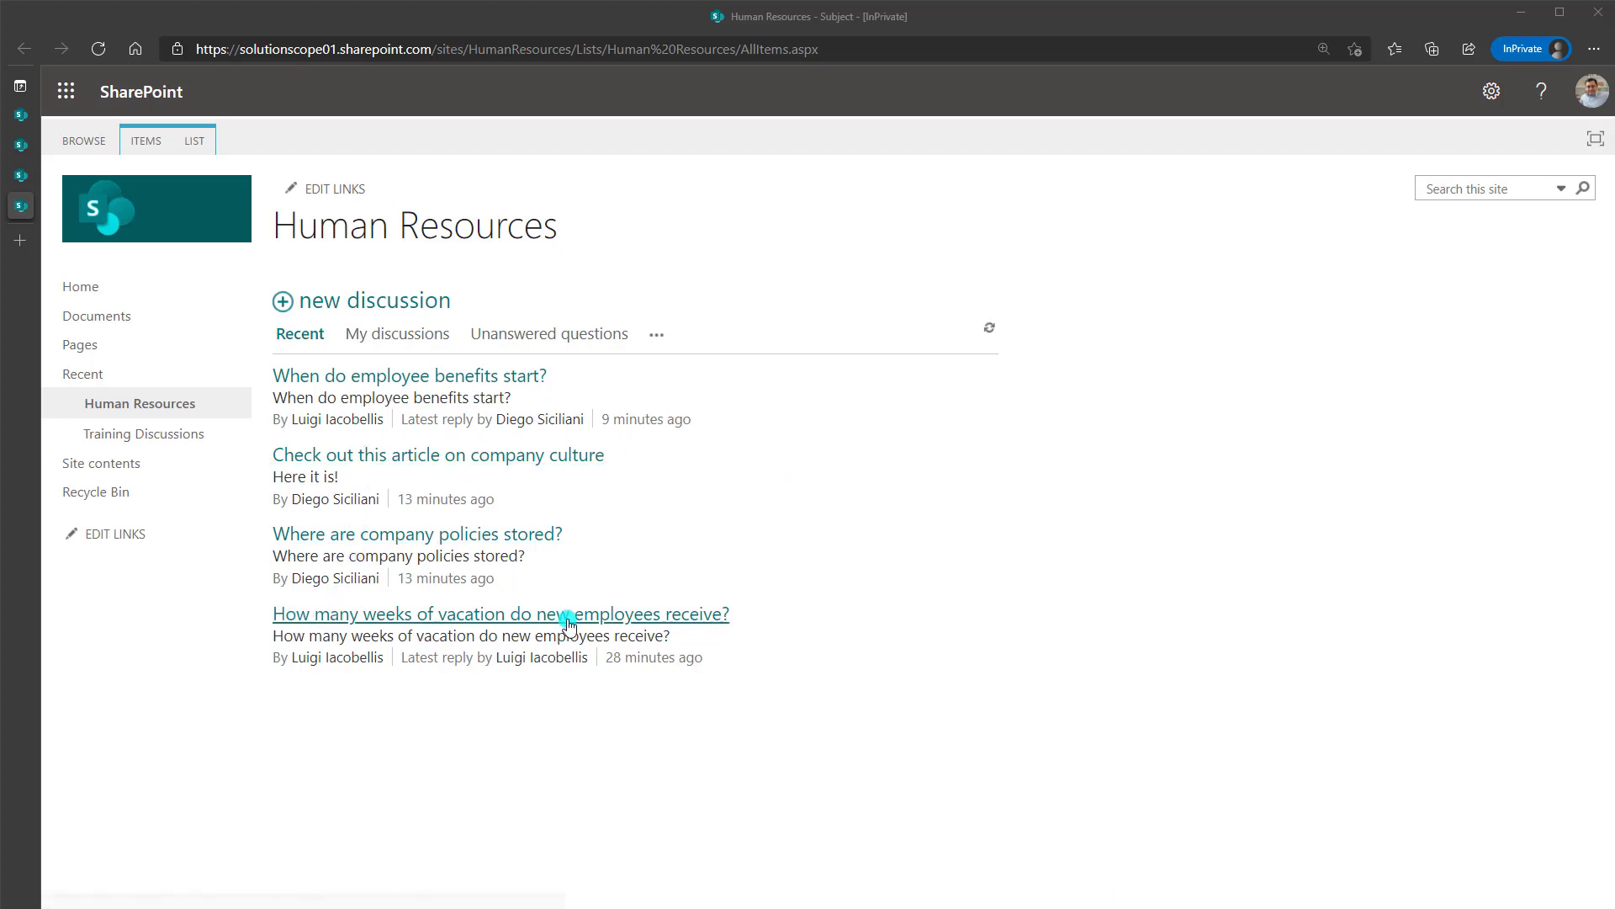
# From the second member's session, reply "New employees receive 3 weeks of vacation" to the vacation weeks discussion and check the new reply's additional options
pyautogui.click(619, 614)
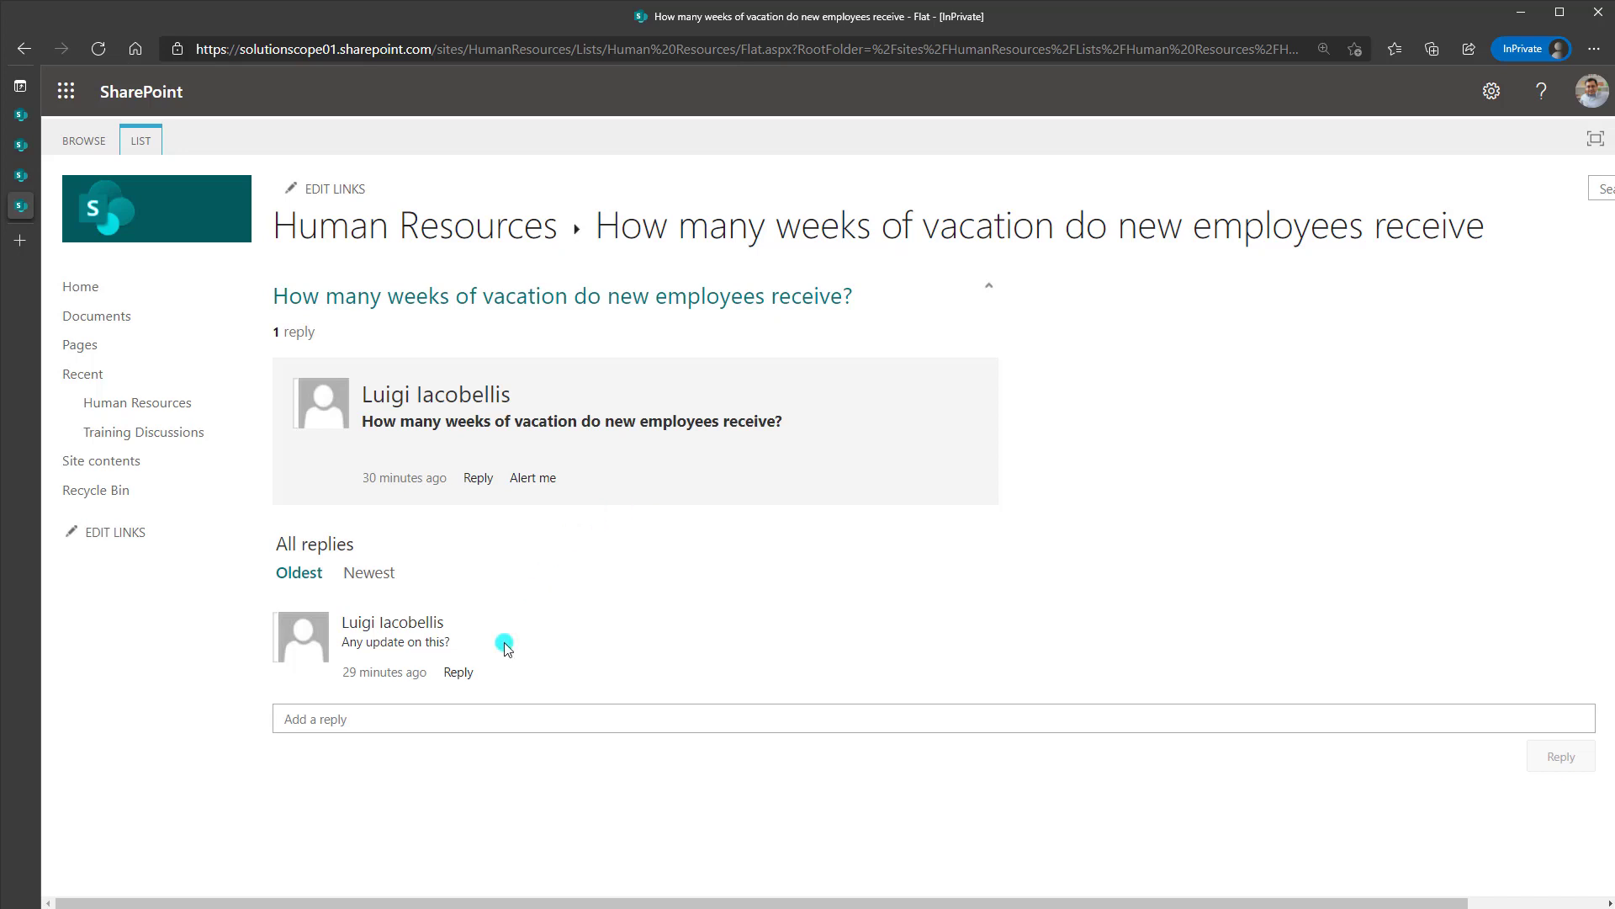
pyautogui.click(396, 714)
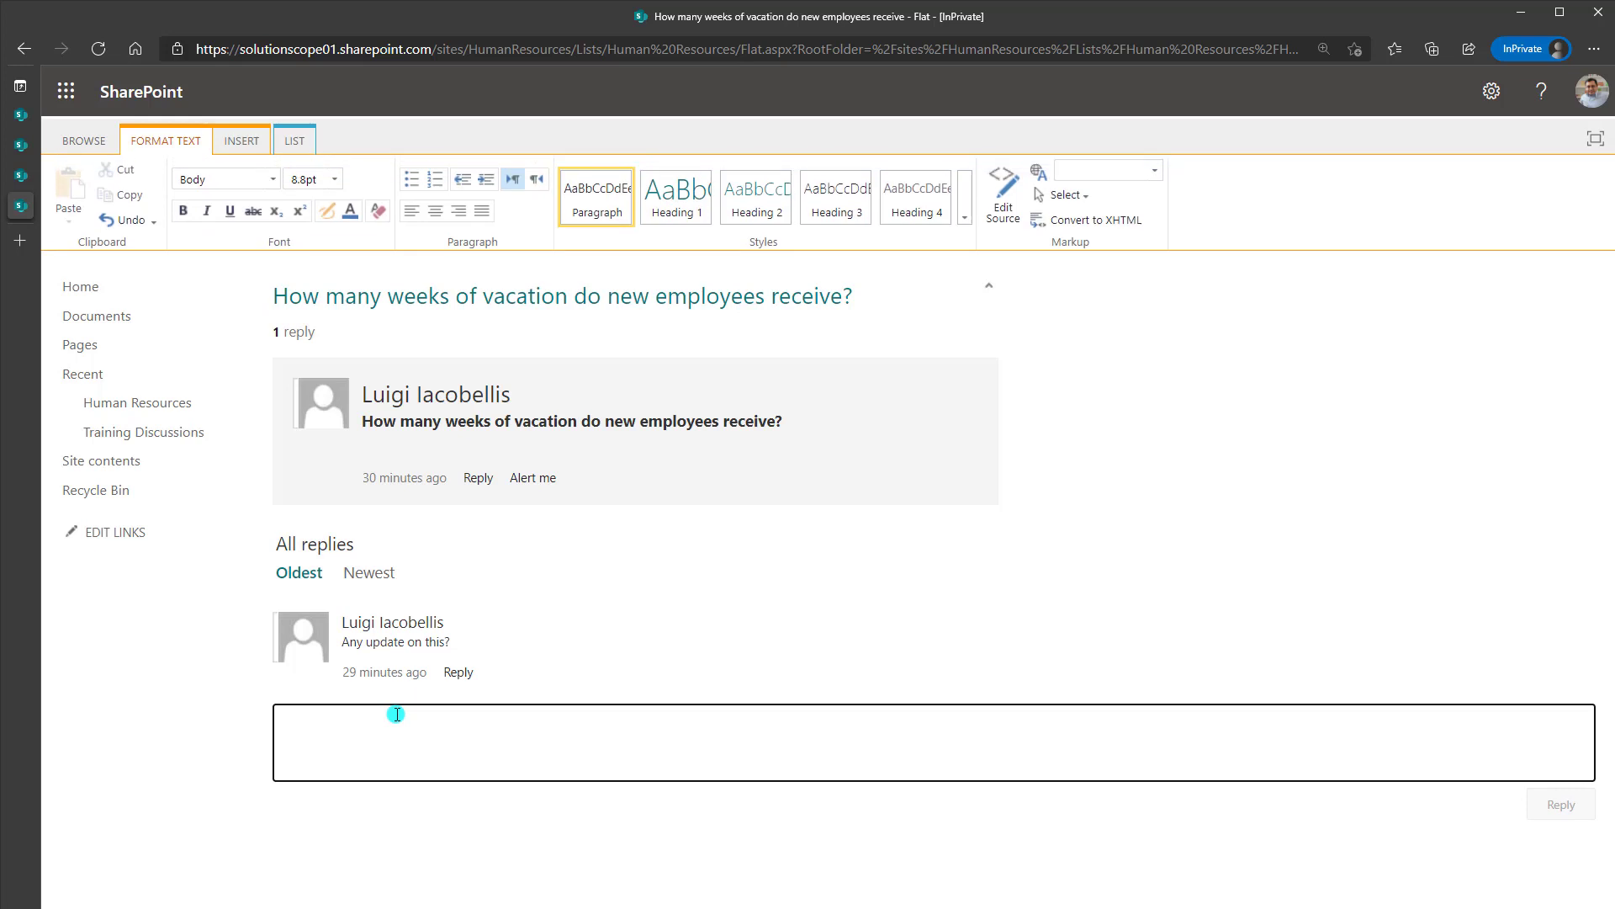
pyautogui.write('New employees receive 3 weeks of vacation')
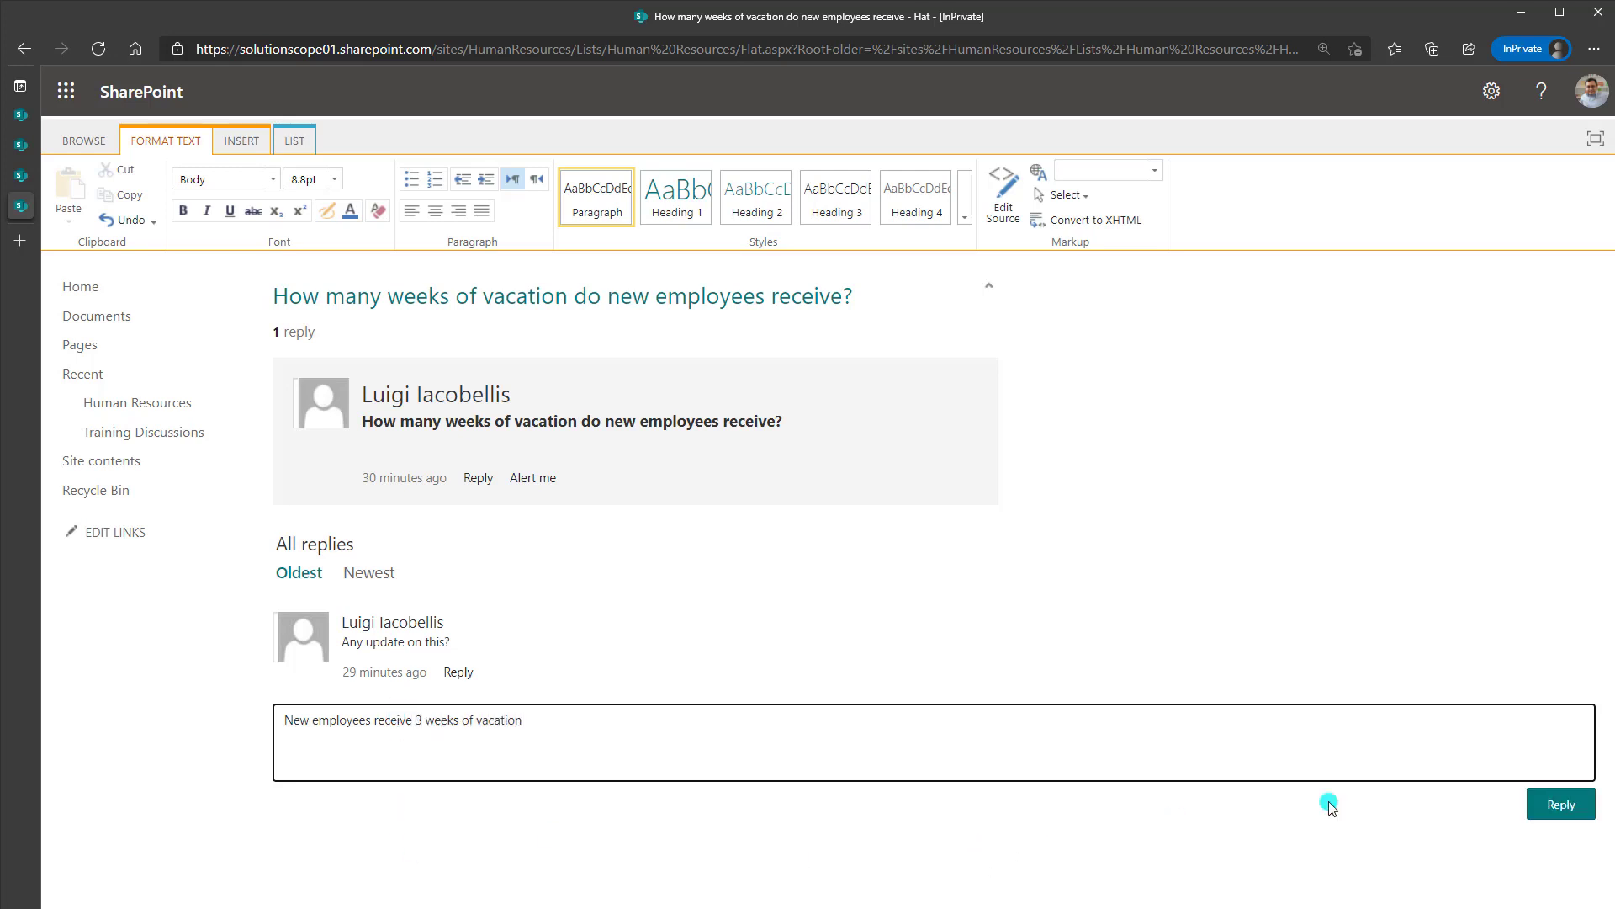
pyautogui.click(1561, 805)
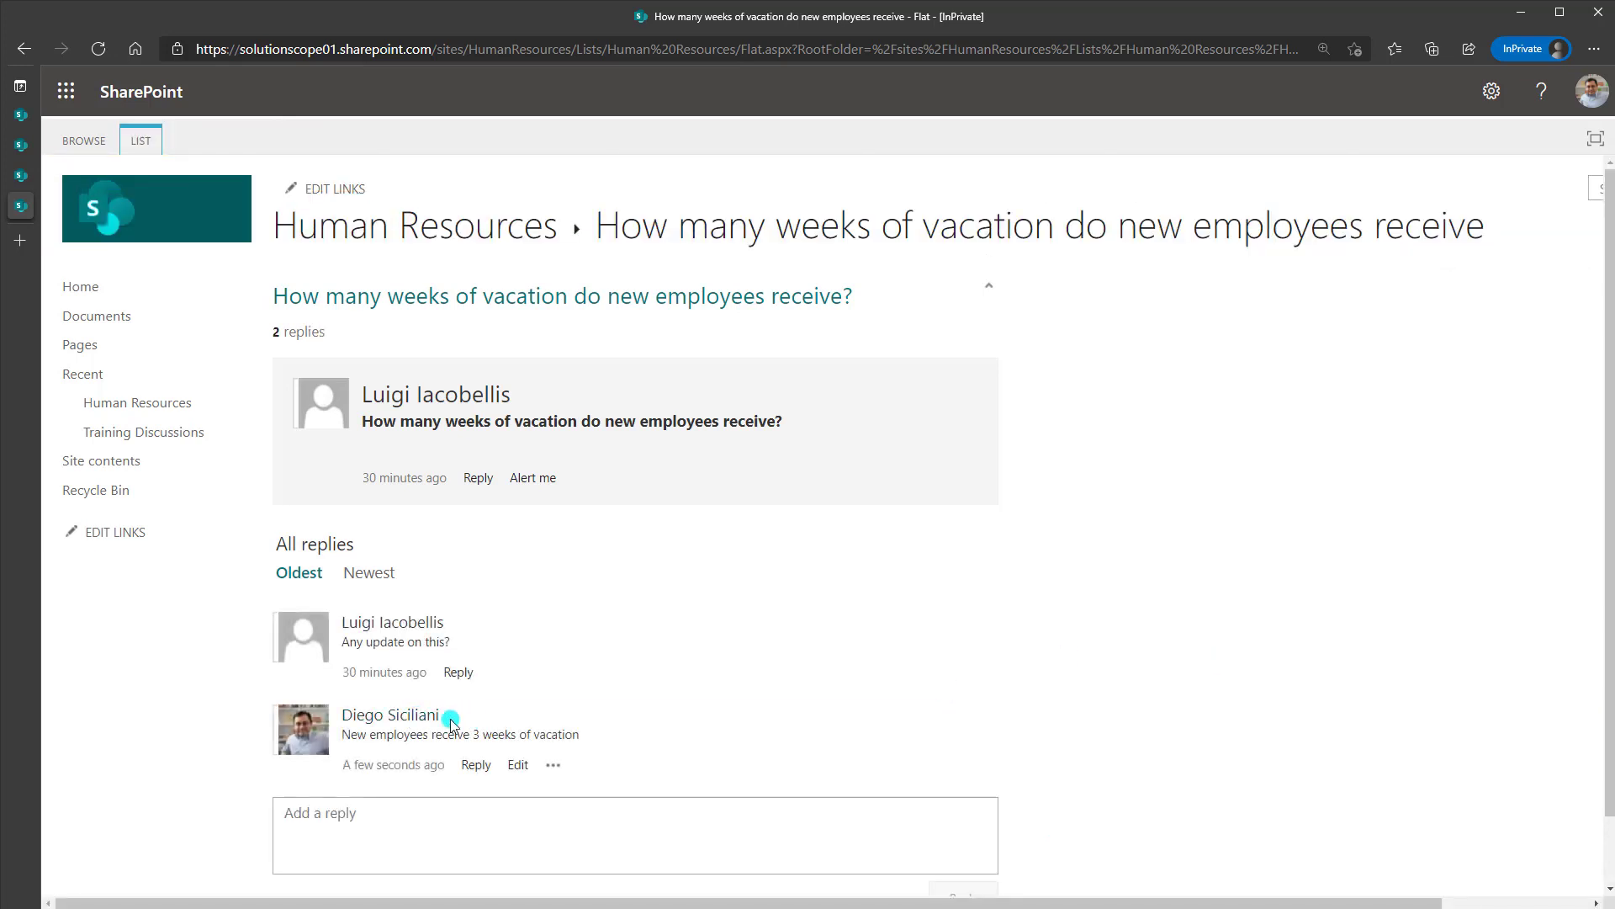
pyautogui.click(552, 768)
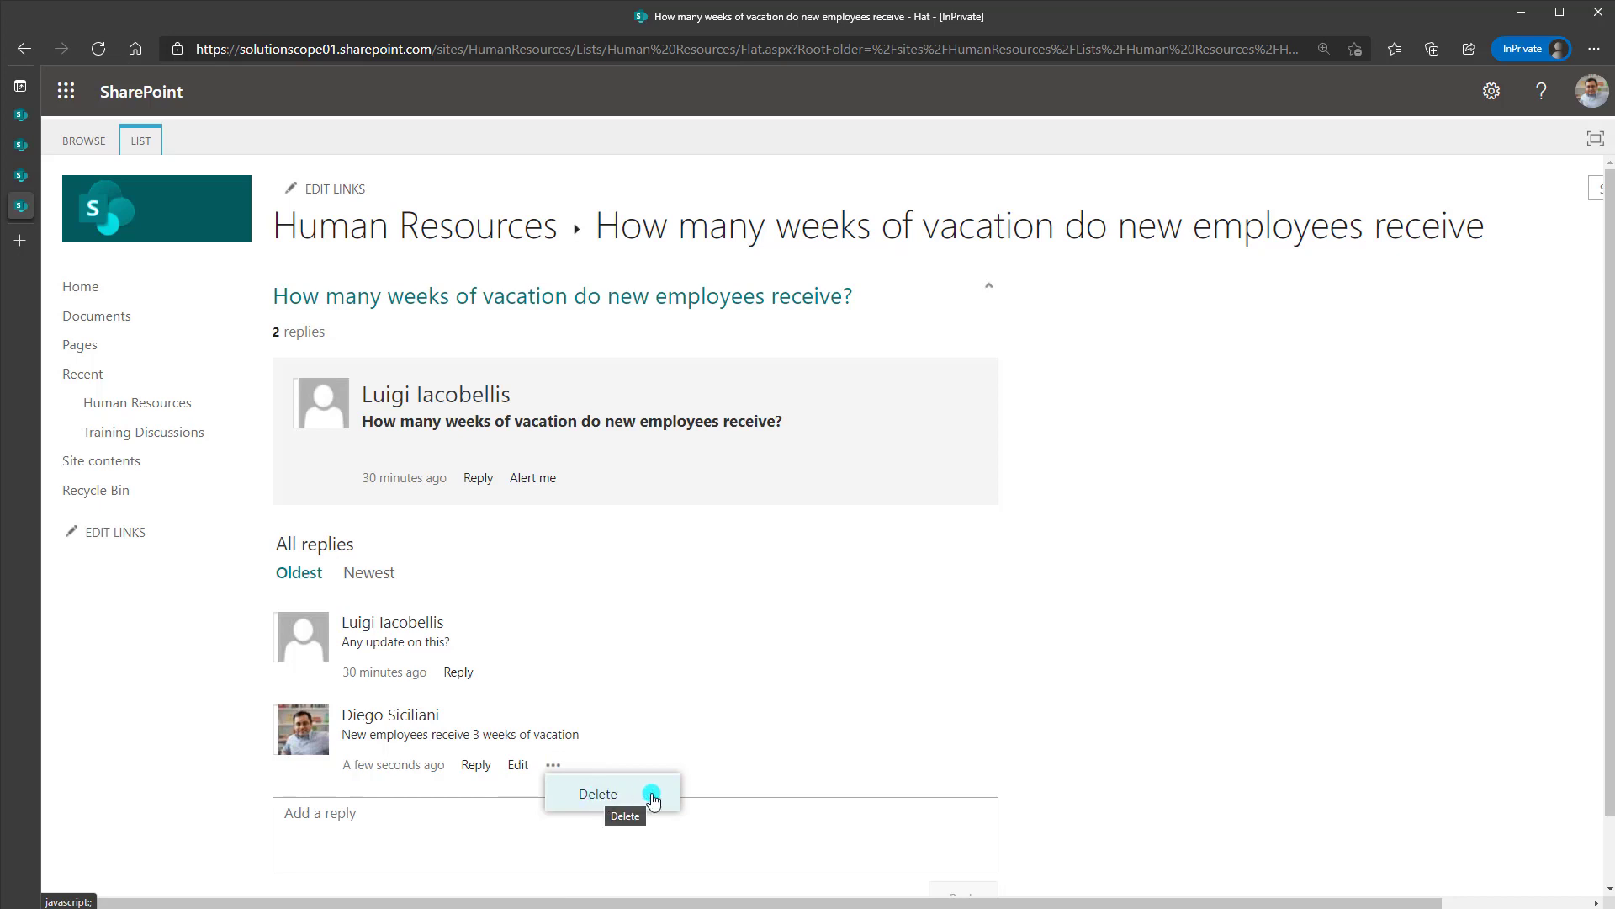
pyautogui.click(764, 725)
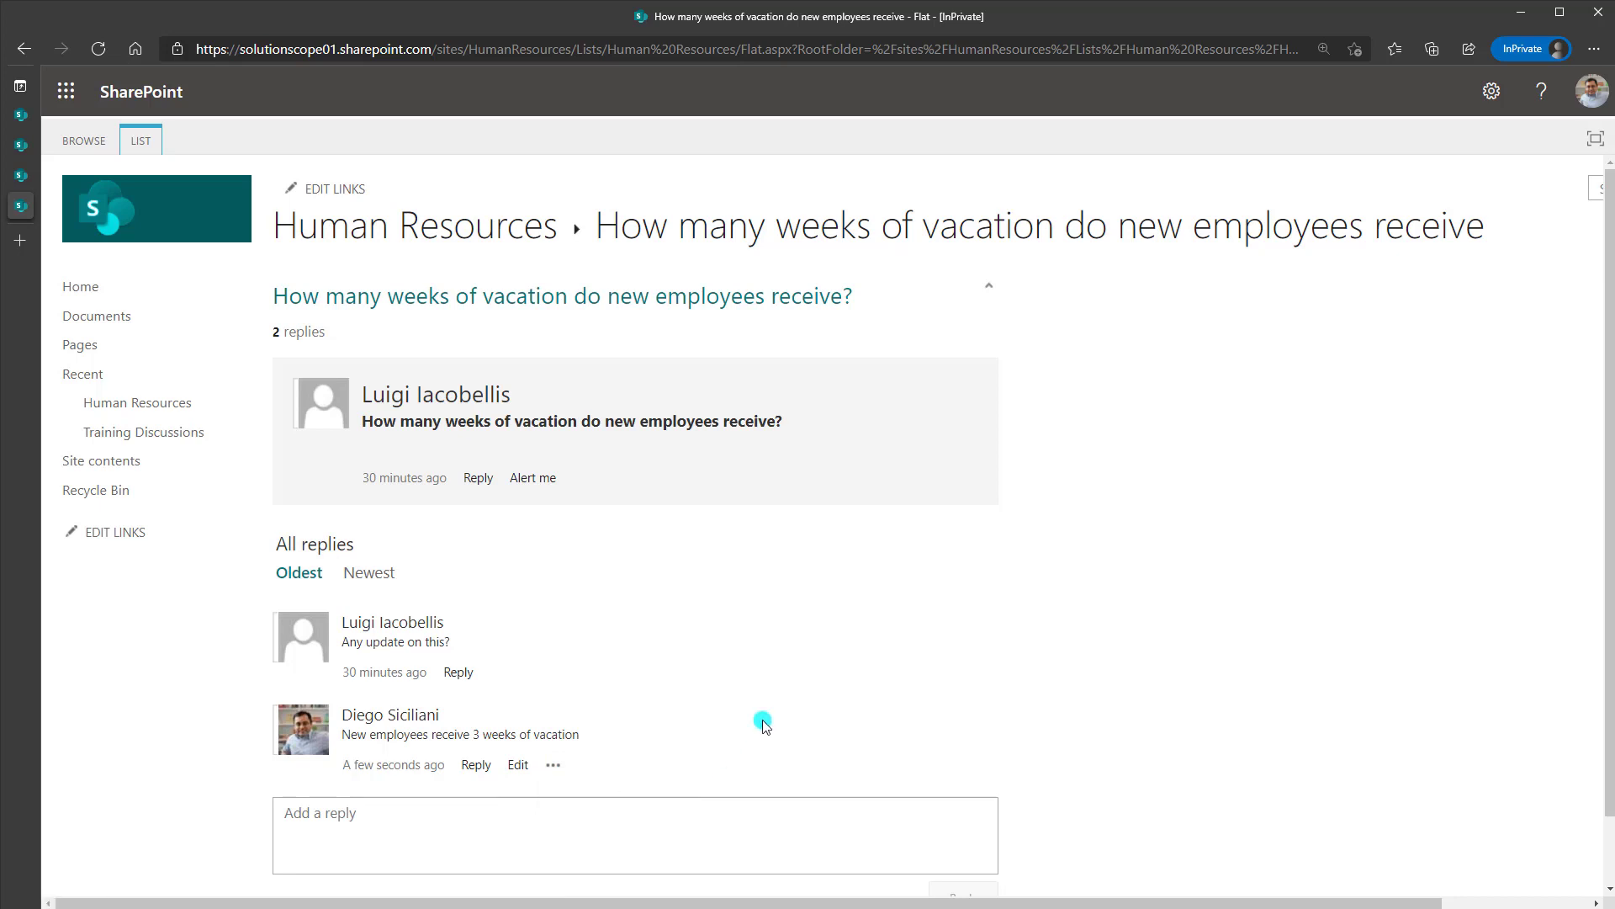